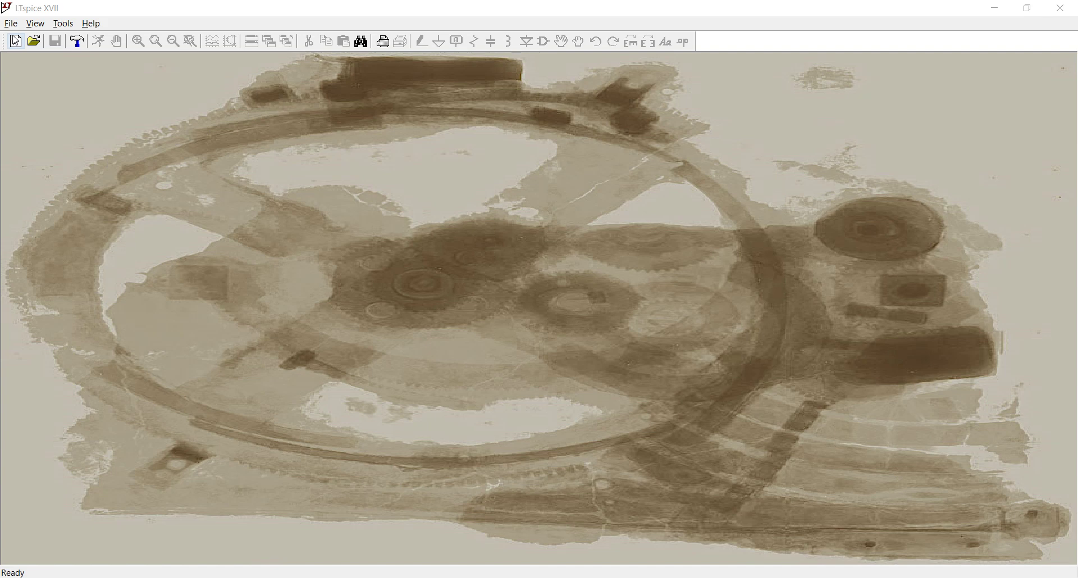
# Step: Create a new blank schematic
pyautogui.click(11, 25)
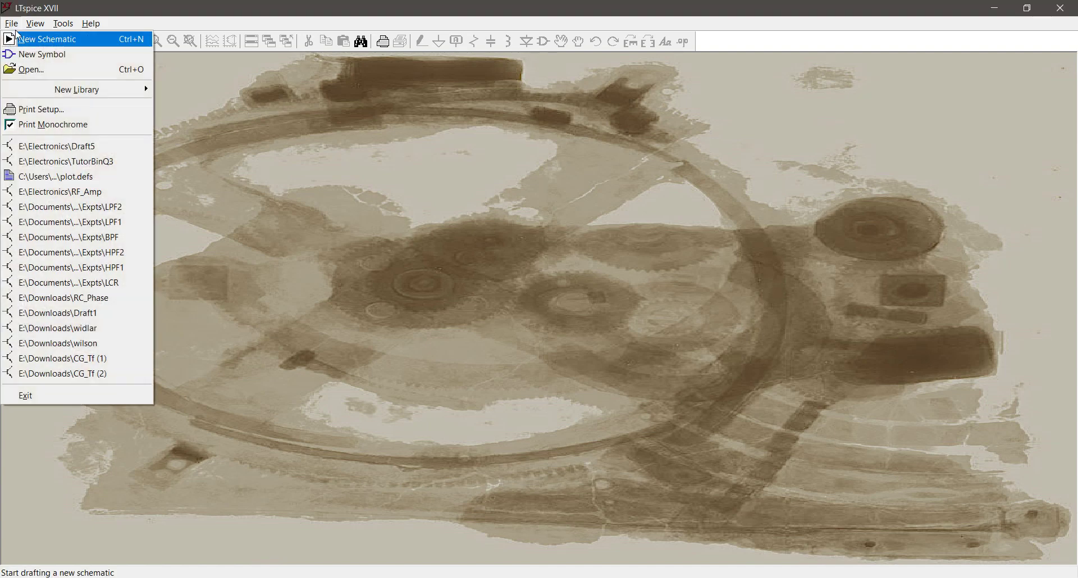
pyautogui.click(176, 99)
pyautogui.click(10, 44)
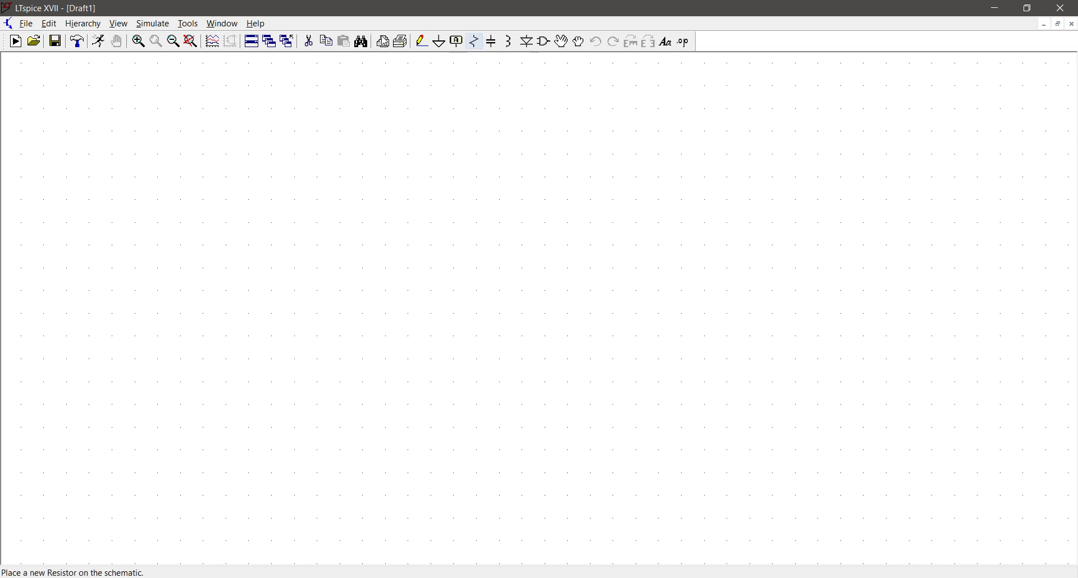
# Step: Place one resistor horizontally in the upper part of the schematic and a second one vertically below and to its right
pyautogui.click(474, 41)
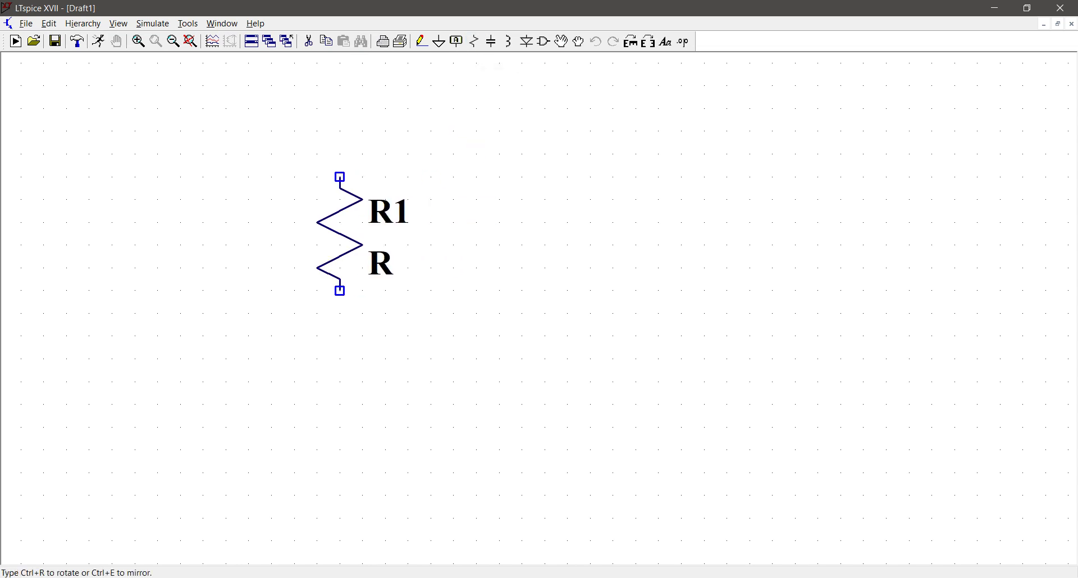
pyautogui.hotkey('ctrl', 'r')
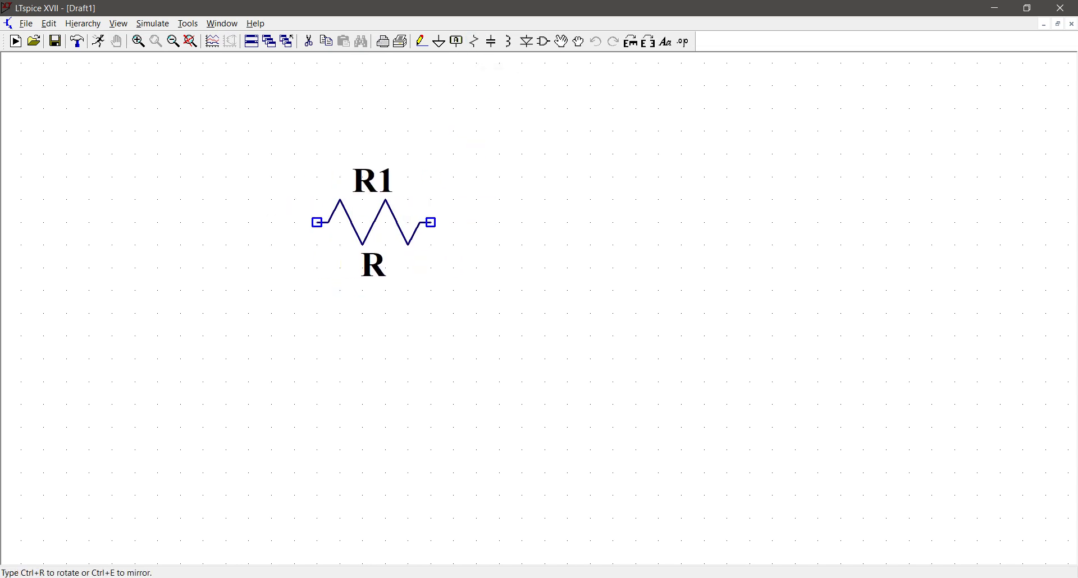
pyautogui.click(374, 200)
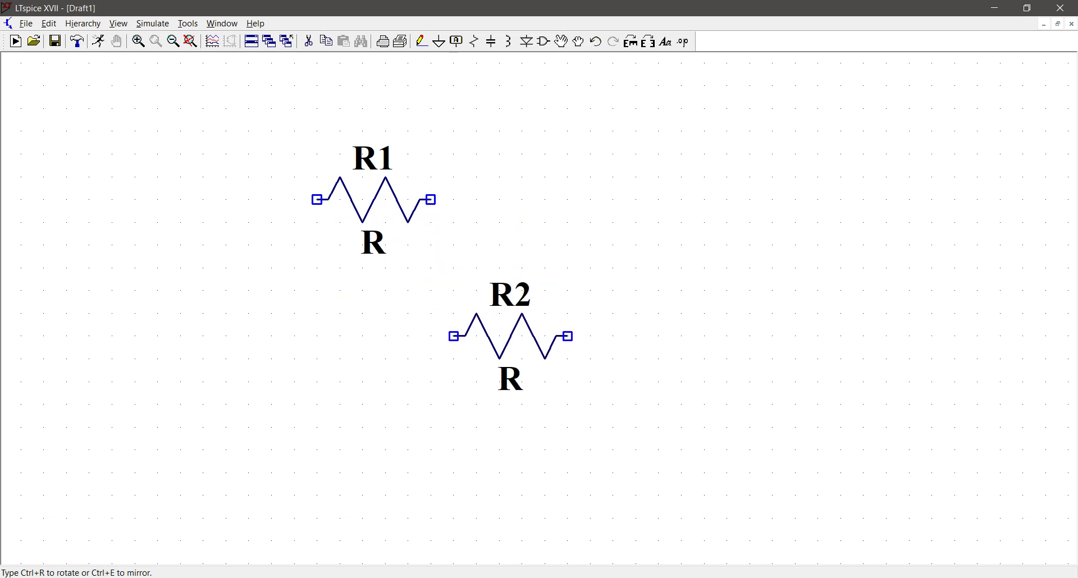
pyautogui.hotkey('ctrl', 'r')
pyautogui.press('Escape')
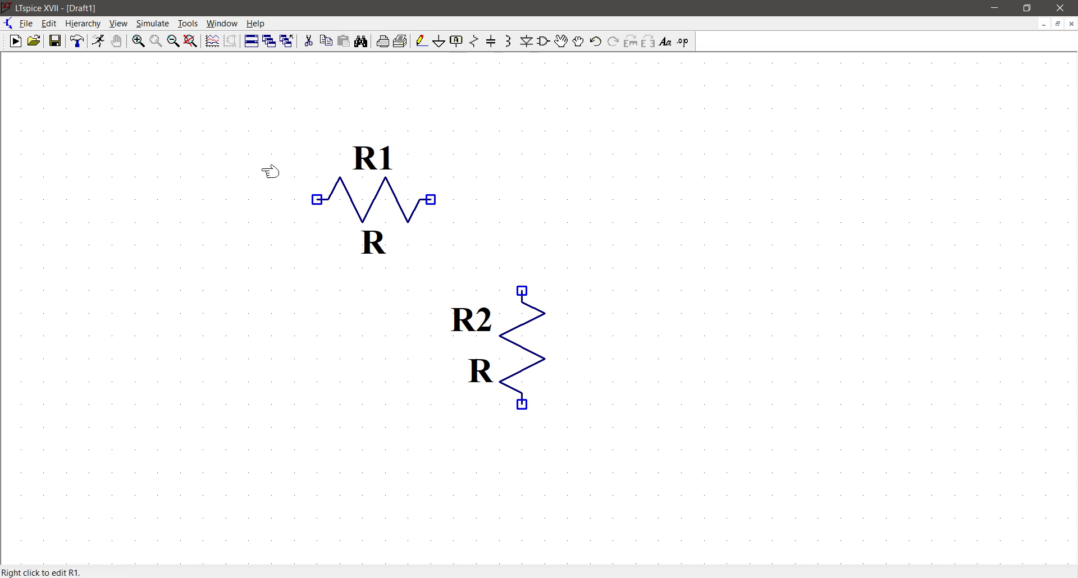
# Step: Place a voltage source from the component library to the left of the vertical resistor
pyautogui.click(544, 41)
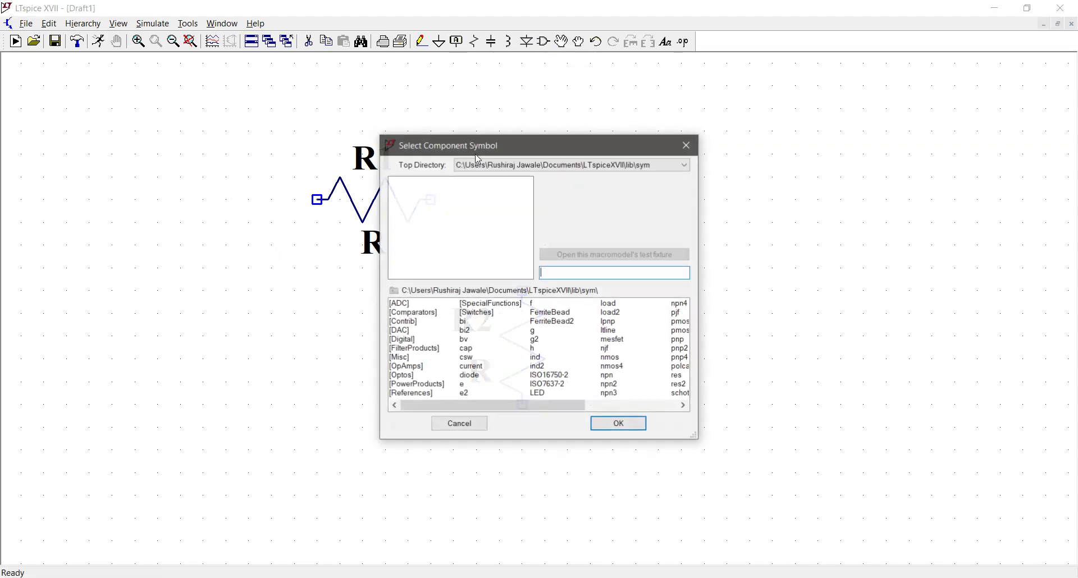
pyautogui.scroll(-2, 449, 332)
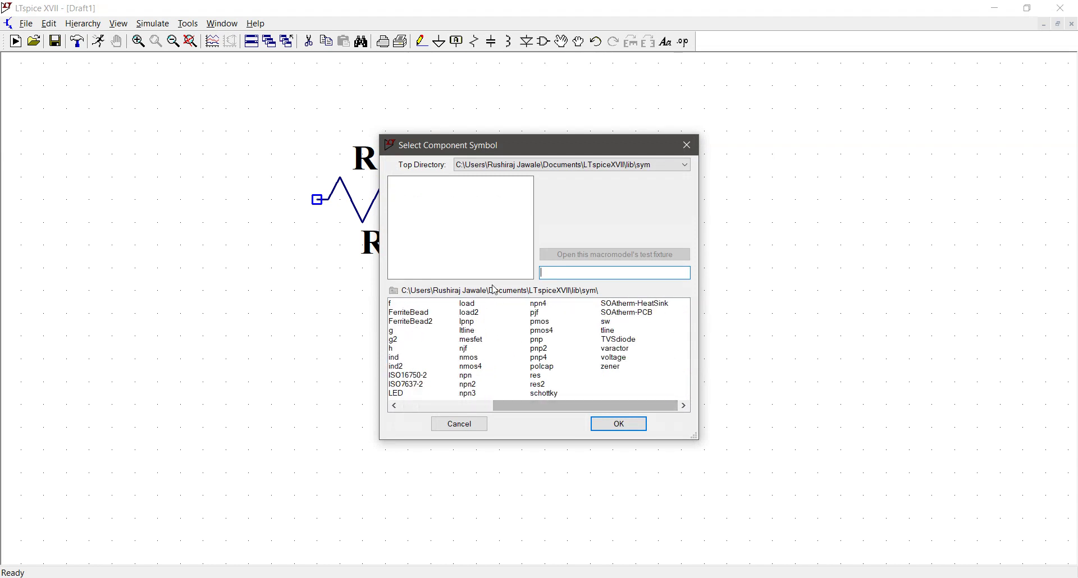
pyautogui.write('voltage')
pyautogui.press('Return')
pyautogui.click(226, 324)
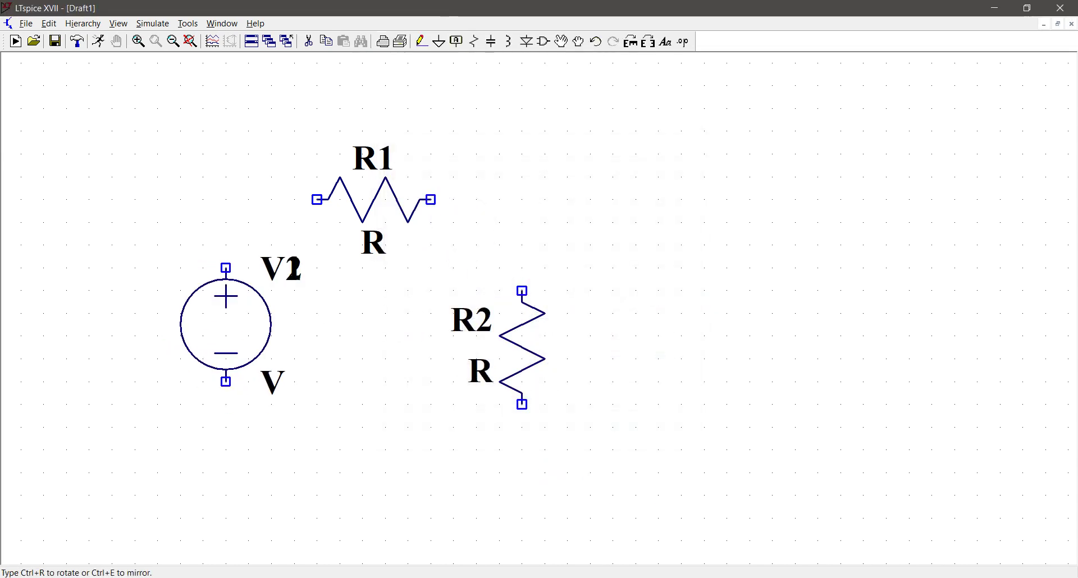
pyautogui.press('Escape')
# Step: Delete the voltage source just placed
pyautogui.press('Delete')
pyautogui.click(188, 270)
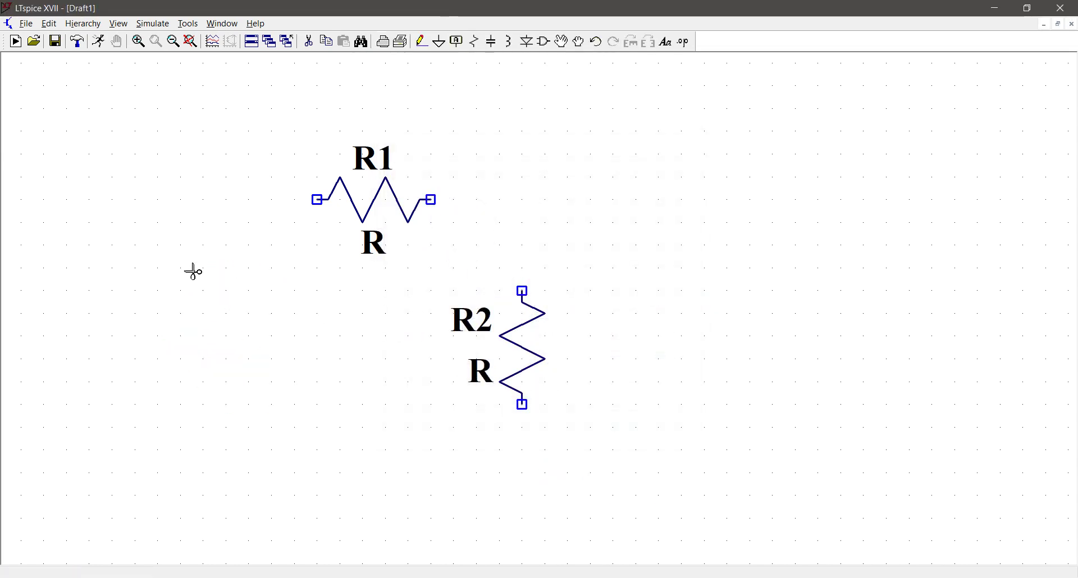
pyautogui.press('Escape')
# Step: Place a voltage source below and left of the horizontal resistor, level with the vertical resistor
pyautogui.press('v')
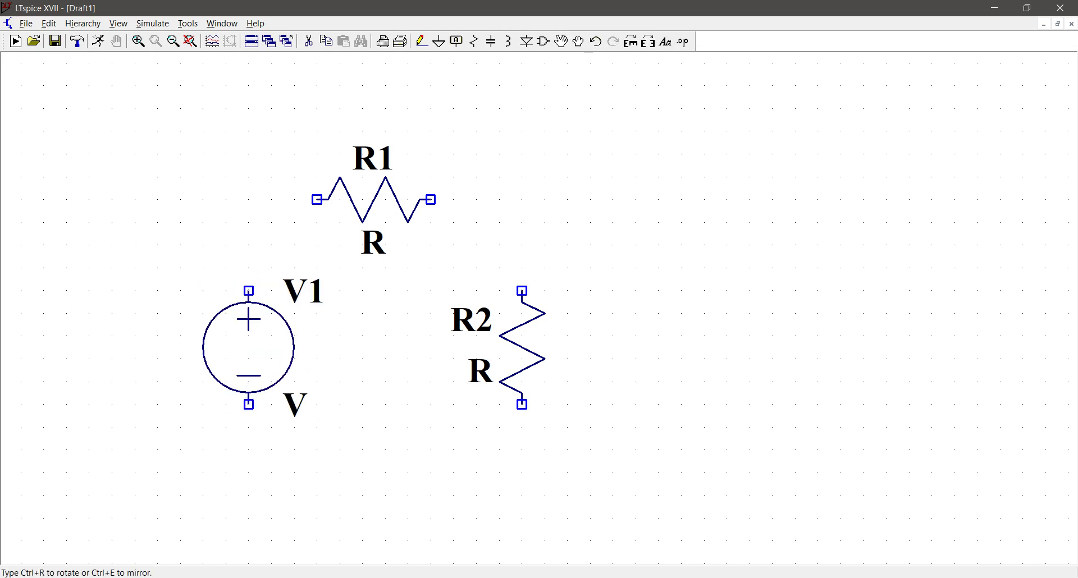
pyautogui.click(193, 260)
pyautogui.press('Escape')
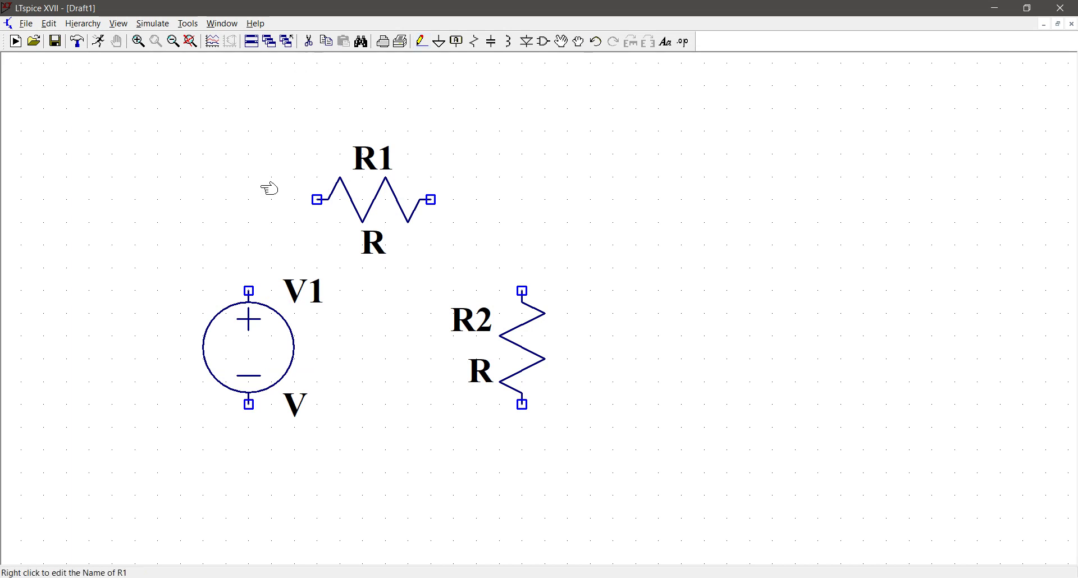
# Step: Wire the voltage source's positive terminal through R1 to the upper end of R2
pyautogui.press('F3')
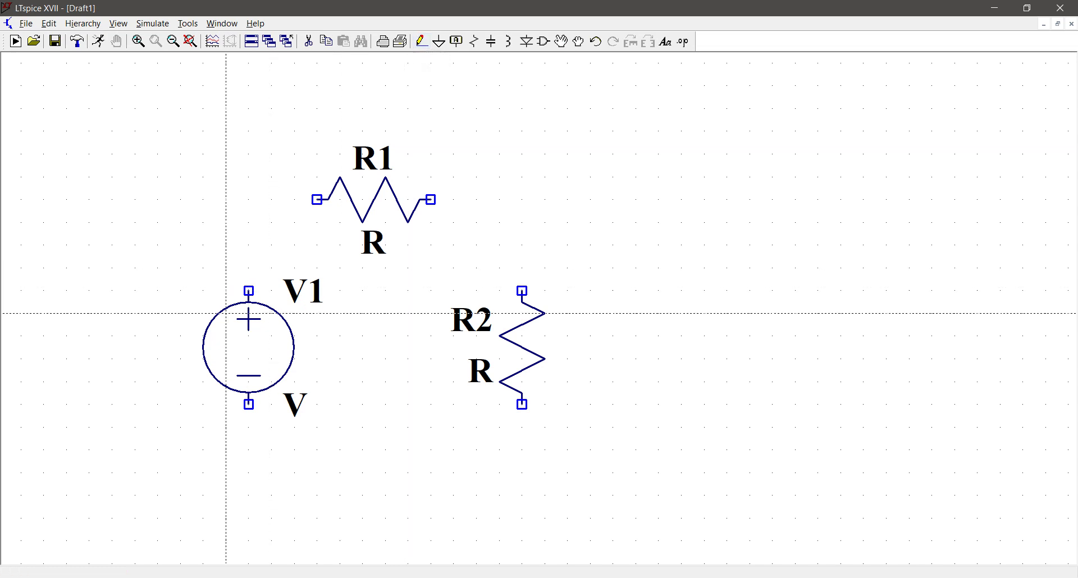
pyautogui.click(248, 291)
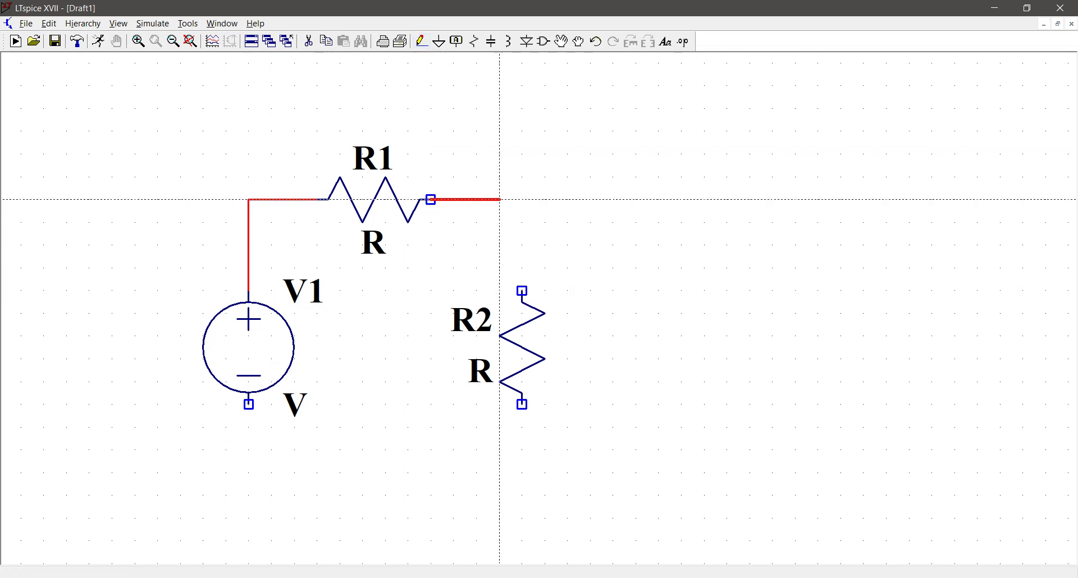
pyautogui.click(522, 199)
pyautogui.click(523, 291)
pyautogui.press('Escape')
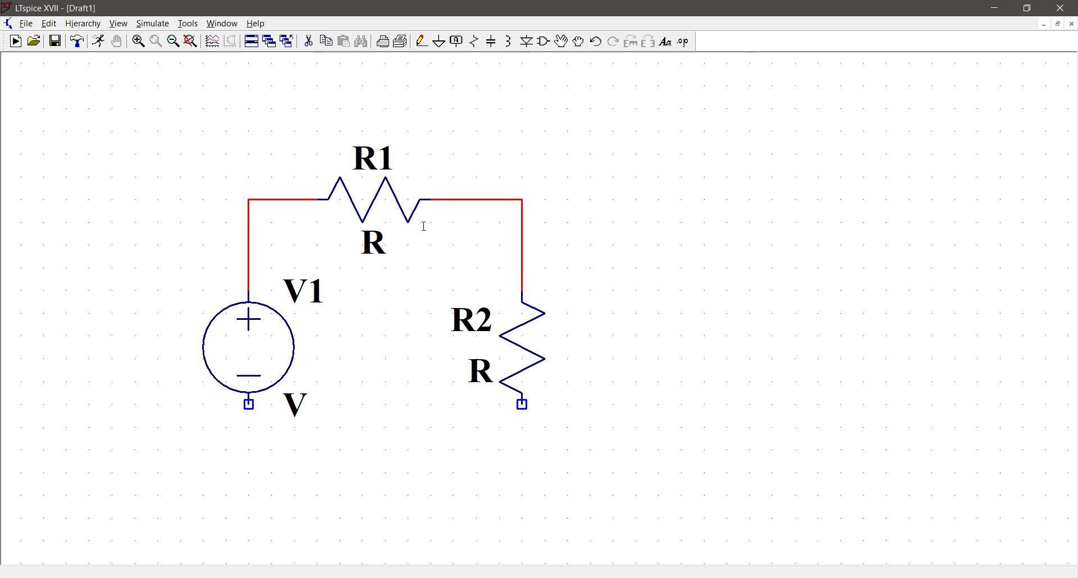
# Step: Wire the lower end of R2 back to the voltage source's negative terminal, closing the loop
pyautogui.press('F3')
pyautogui.click(523, 405)
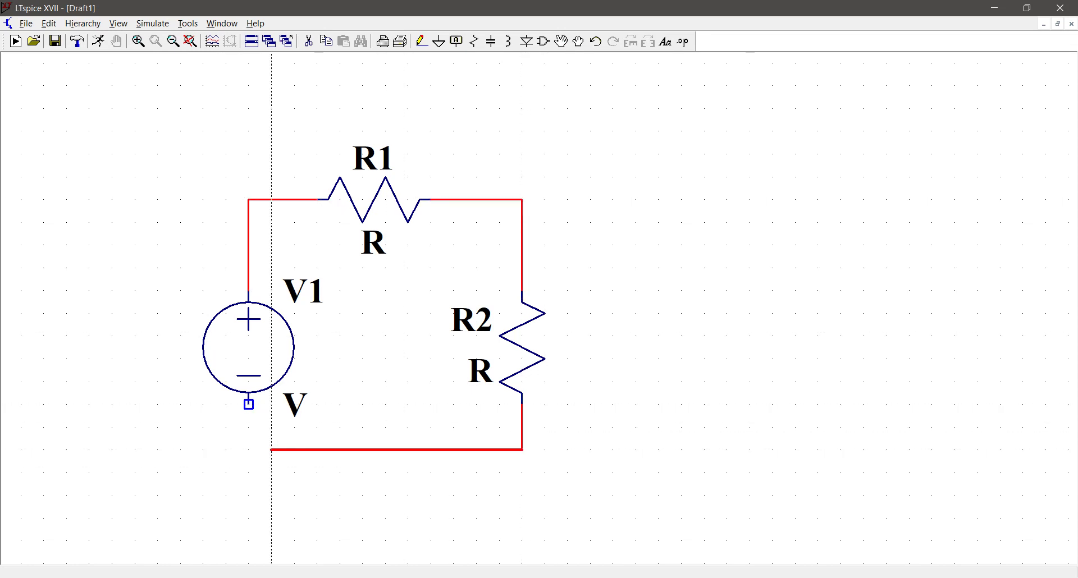
pyautogui.click(248, 403)
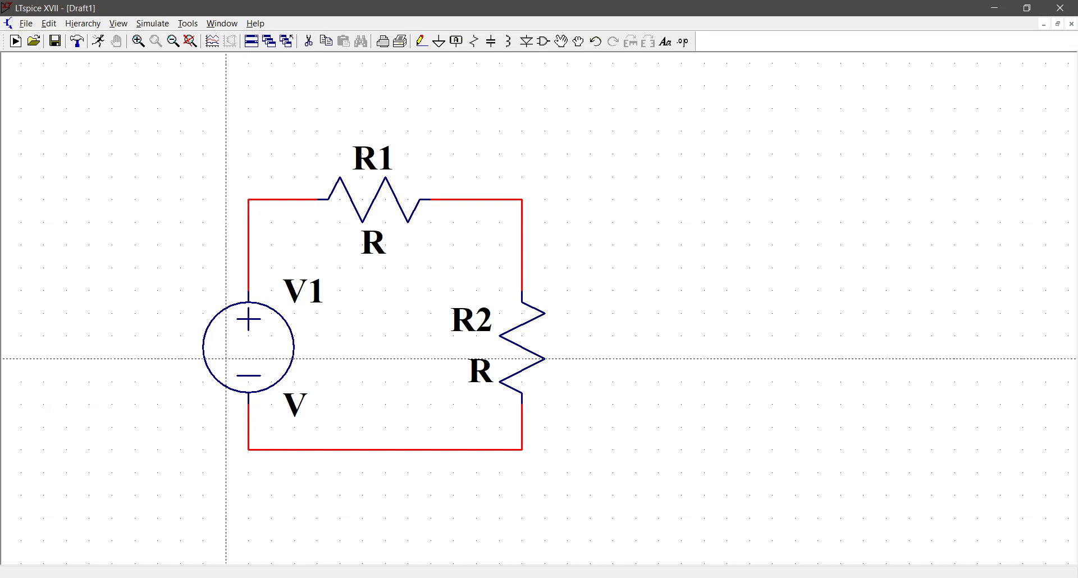
pyautogui.press('Escape')
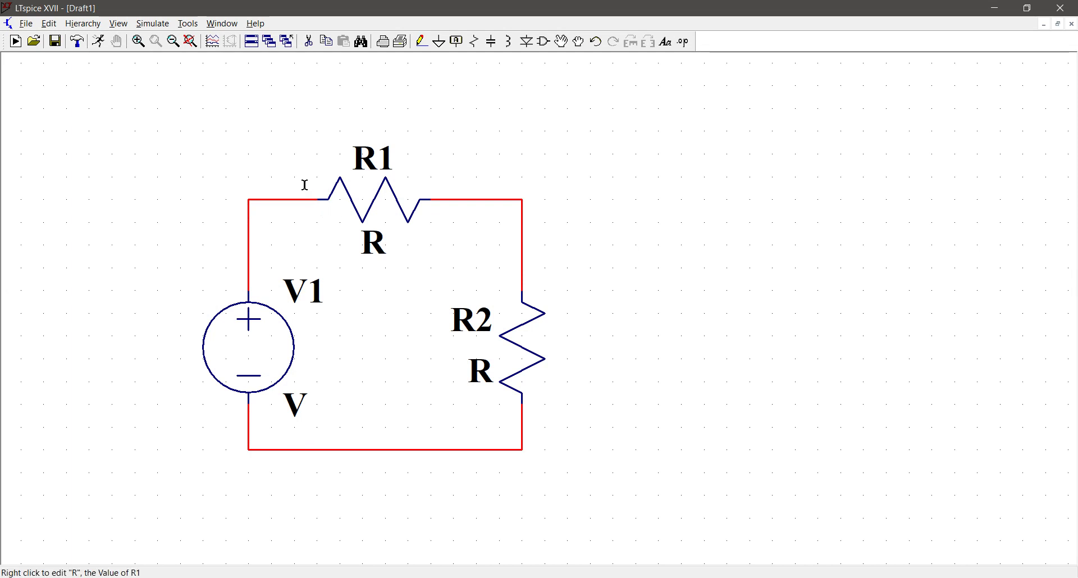
# Step: Set the resistance of both R1 and R2 to 1k
pyautogui.rightClick(298, 162)
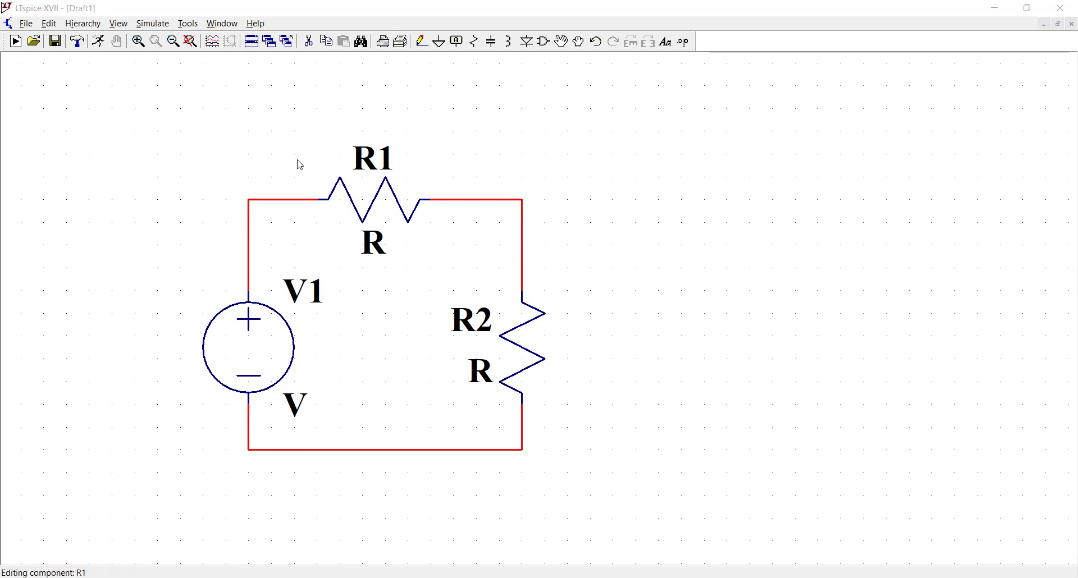
pyautogui.write('1')
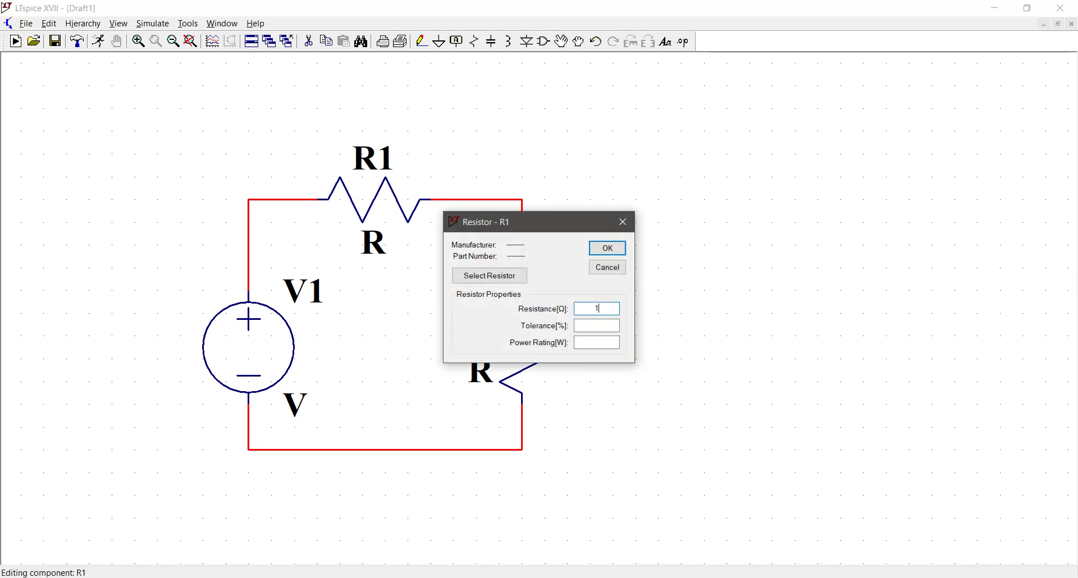
pyautogui.write('k')
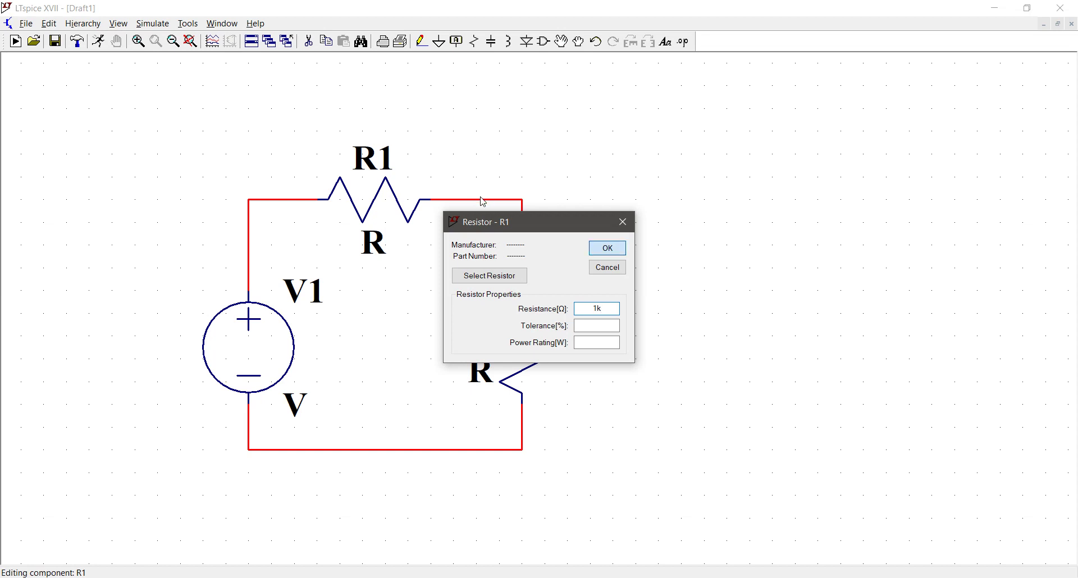
pyautogui.click(608, 248)
pyautogui.rightClick(421, 279)
pyautogui.write('1k')
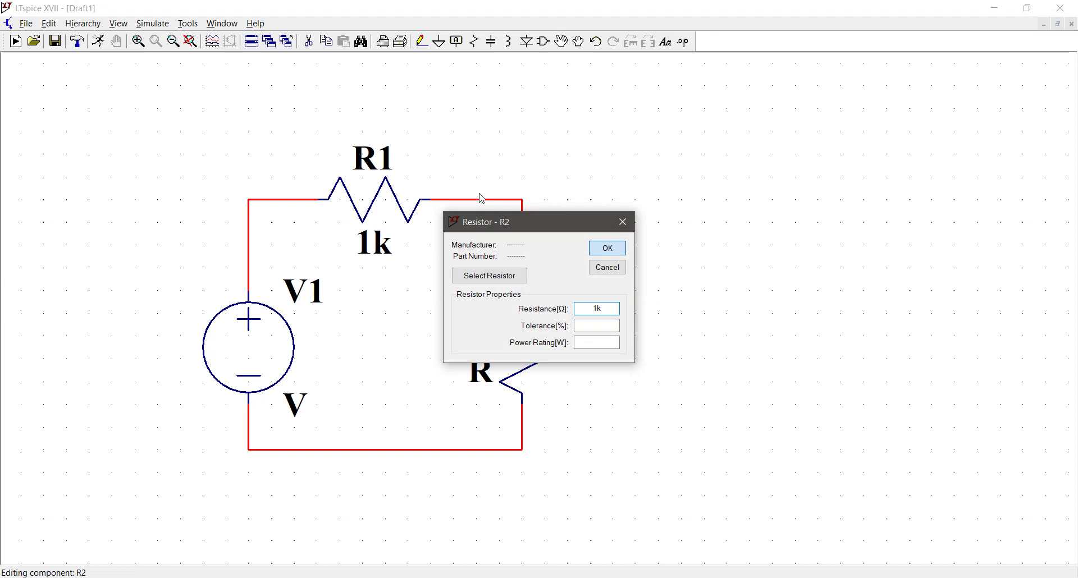
pyautogui.press('Return')
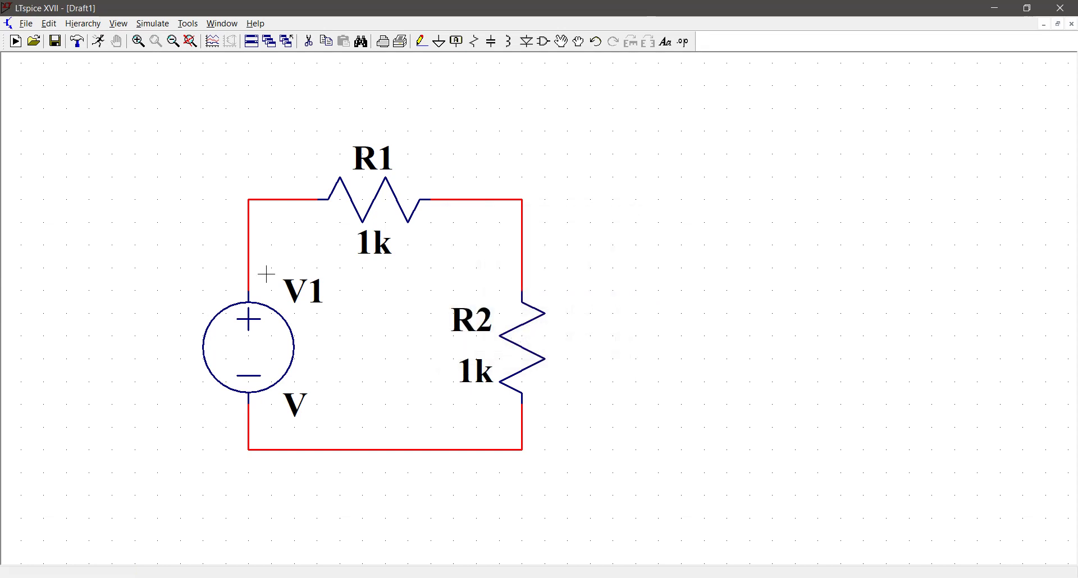
# Step: Set the DC value of voltage source V1 to 10 V
pyautogui.rightClick(219, 281)
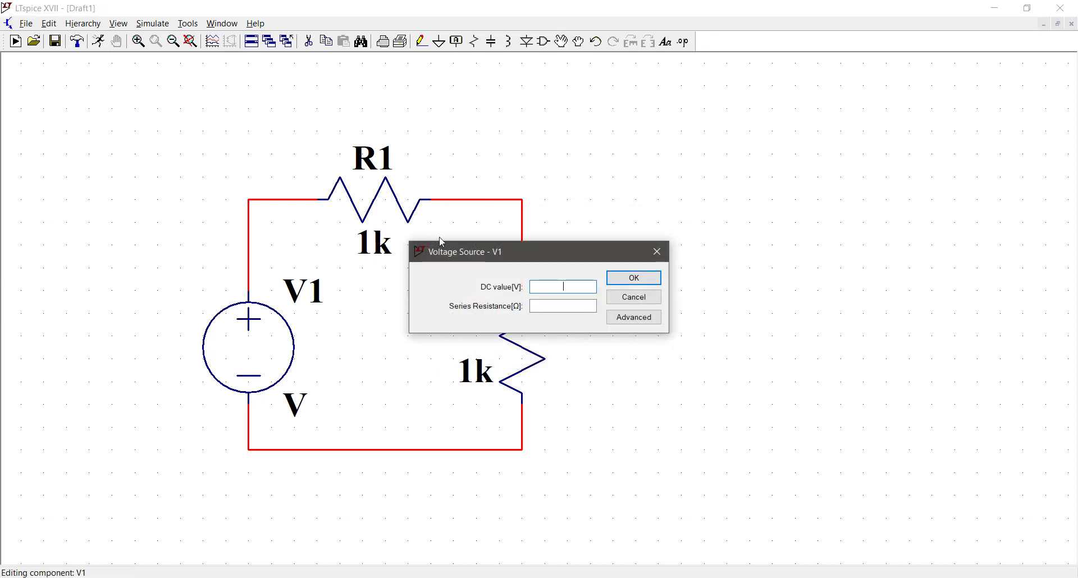
pyautogui.write('10')
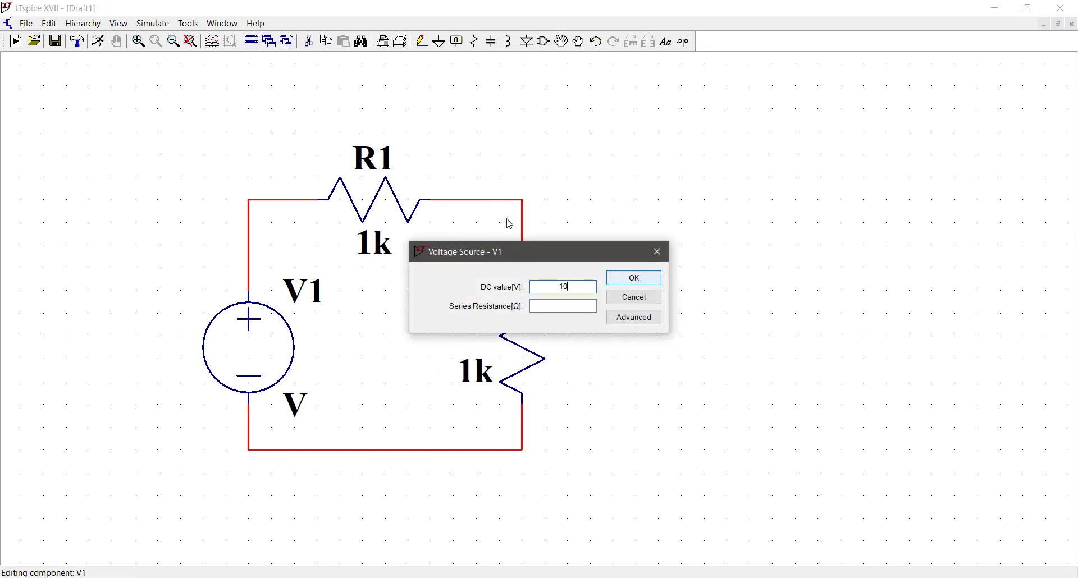
pyautogui.press('Return')
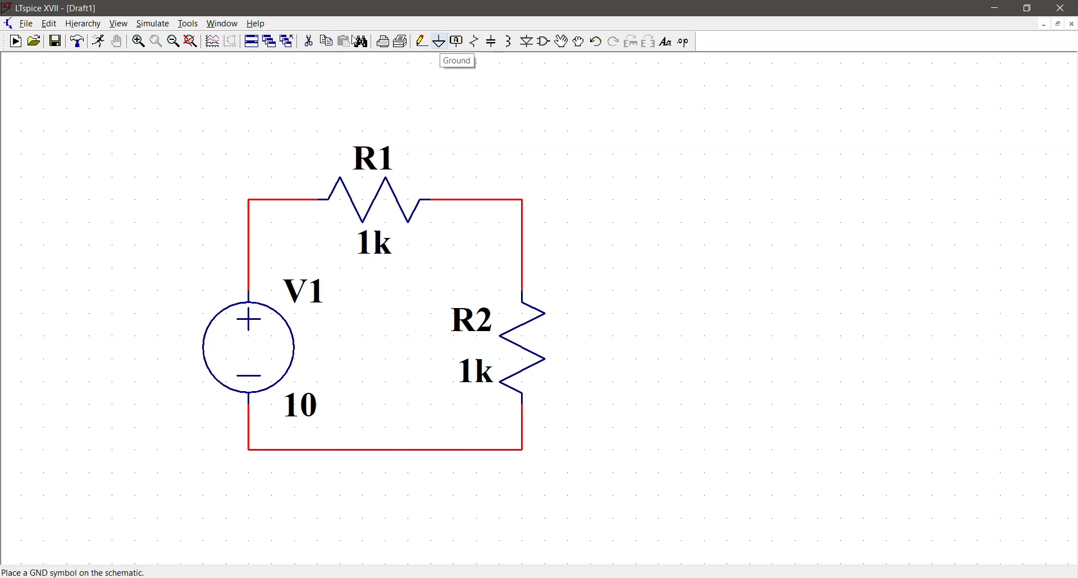
# Step: Place a ground symbol at the middle of the circuit's lower wire
pyautogui.click(439, 41)
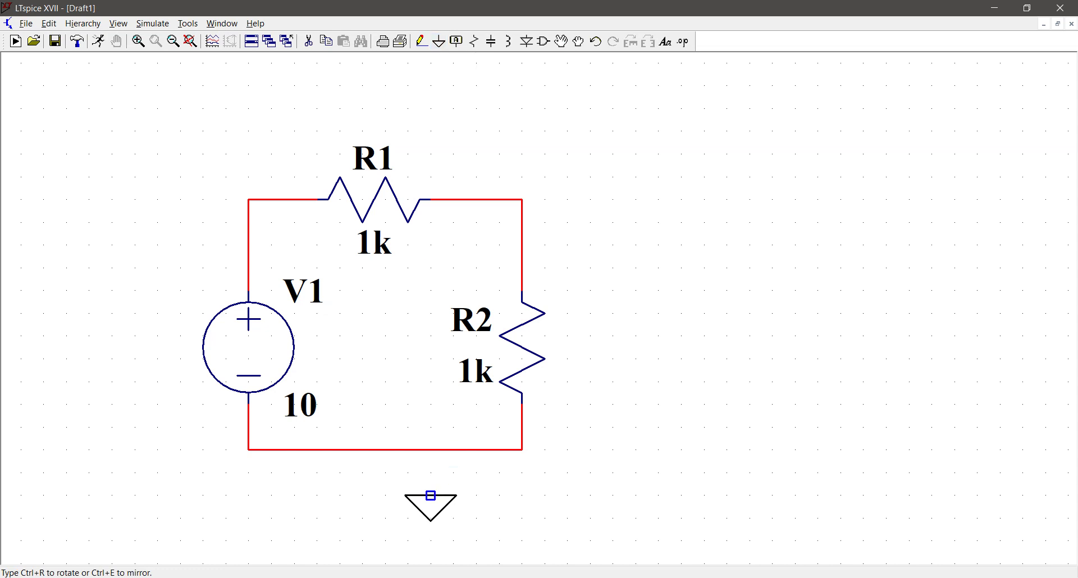
pyautogui.press('Escape')
pyautogui.press('g')
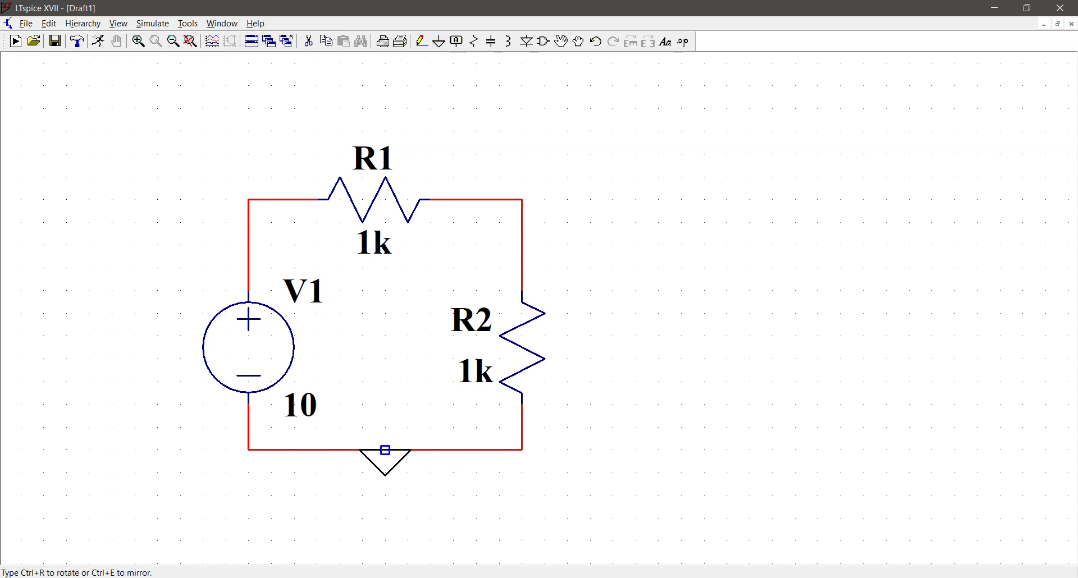
pyautogui.click(385, 450)
pyautogui.press('Escape')
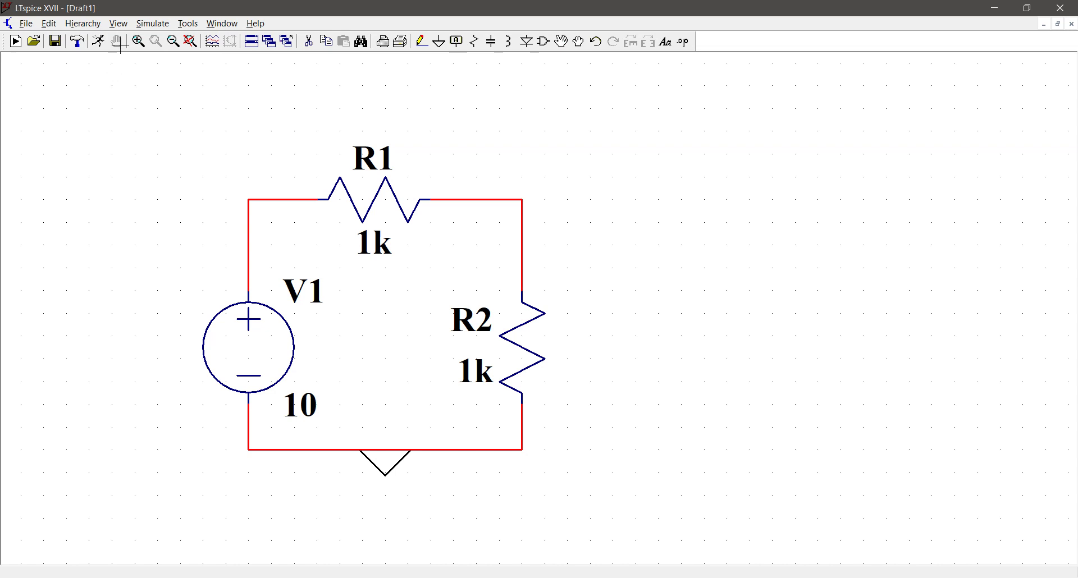
# Step: Define a DC operating point analysis and place its .op directive to the left of the voltage source
pyautogui.hotkey('alt', 's')
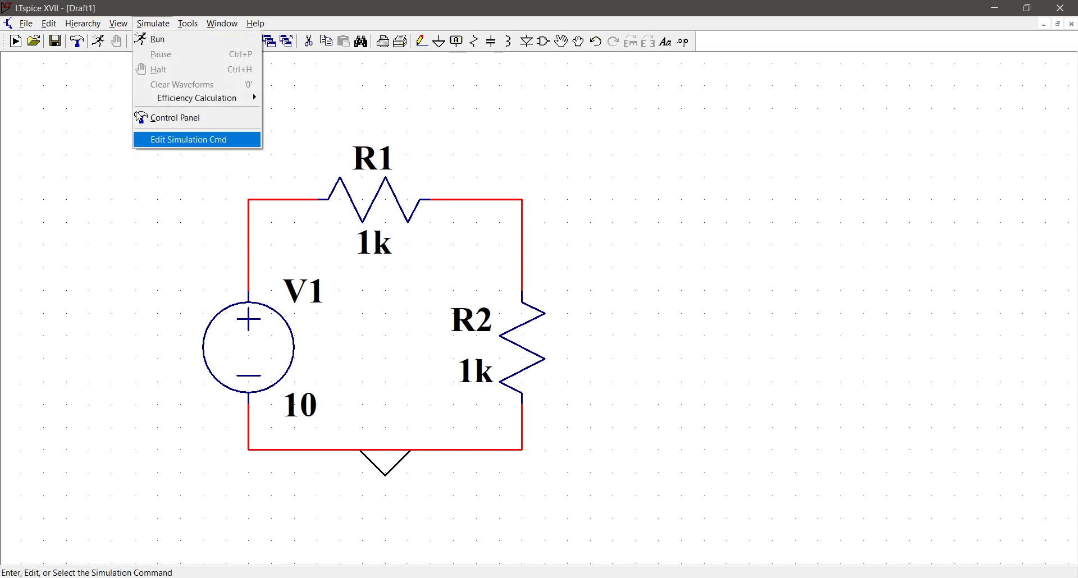
pyautogui.press('Return')
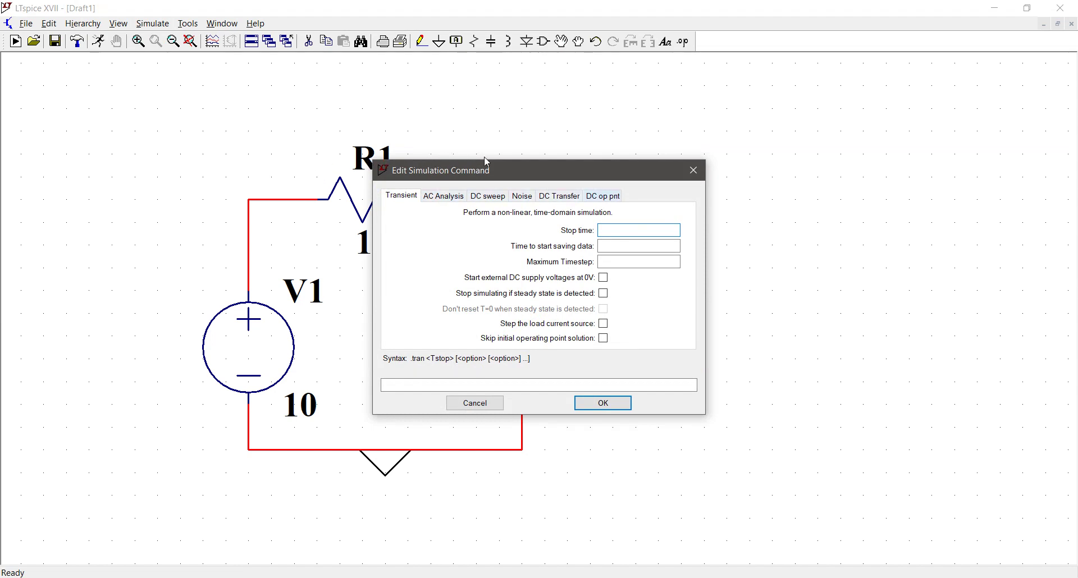
pyautogui.click(603, 196)
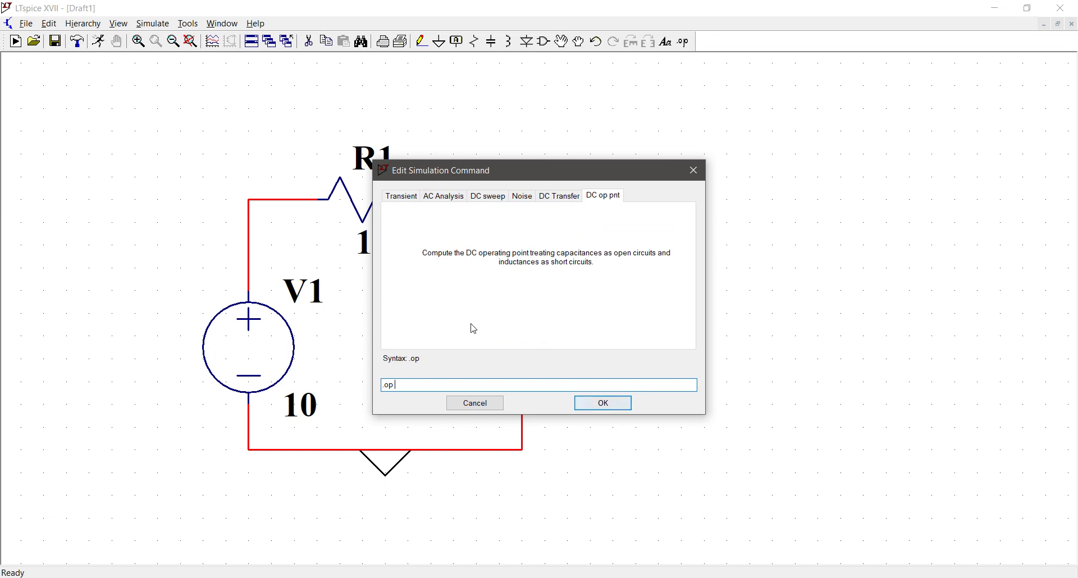
pyautogui.press('Return')
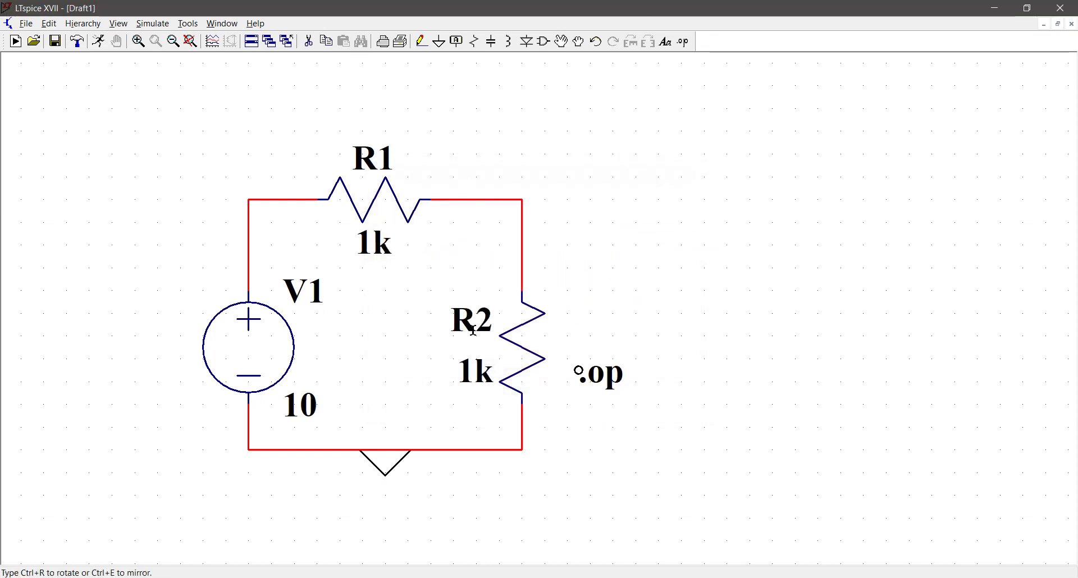
pyautogui.click(139, 393)
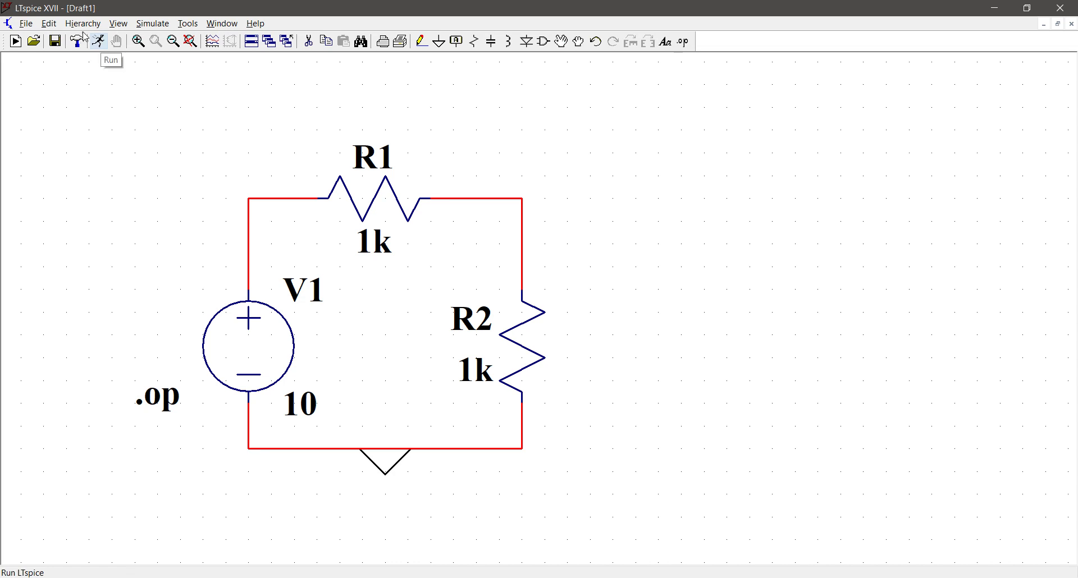
# Step: Run the DC operating point simulation and move its results window beside the circuit
pyautogui.click(135, 23)
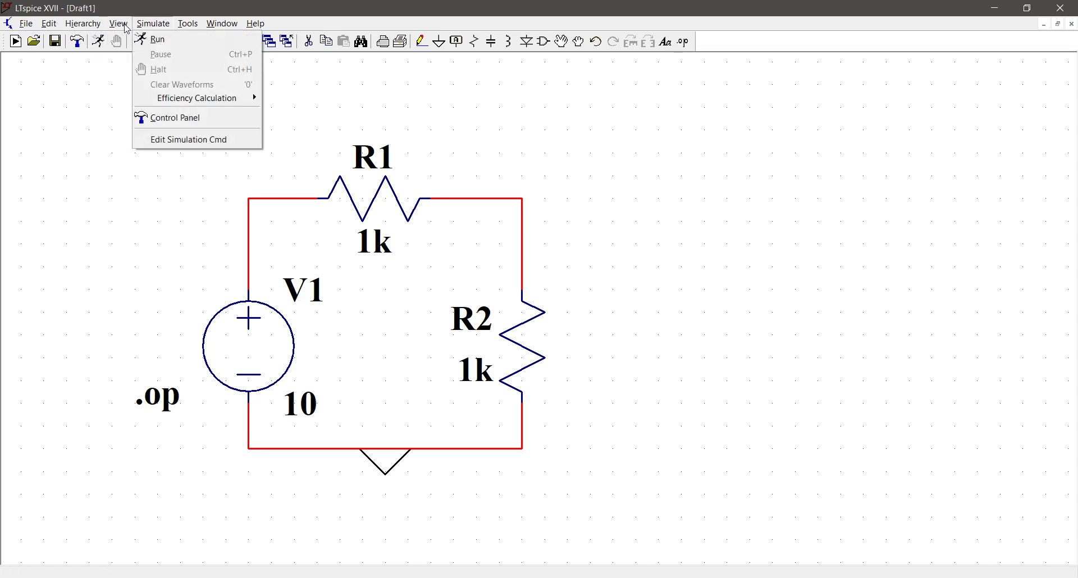
pyautogui.click(127, 25)
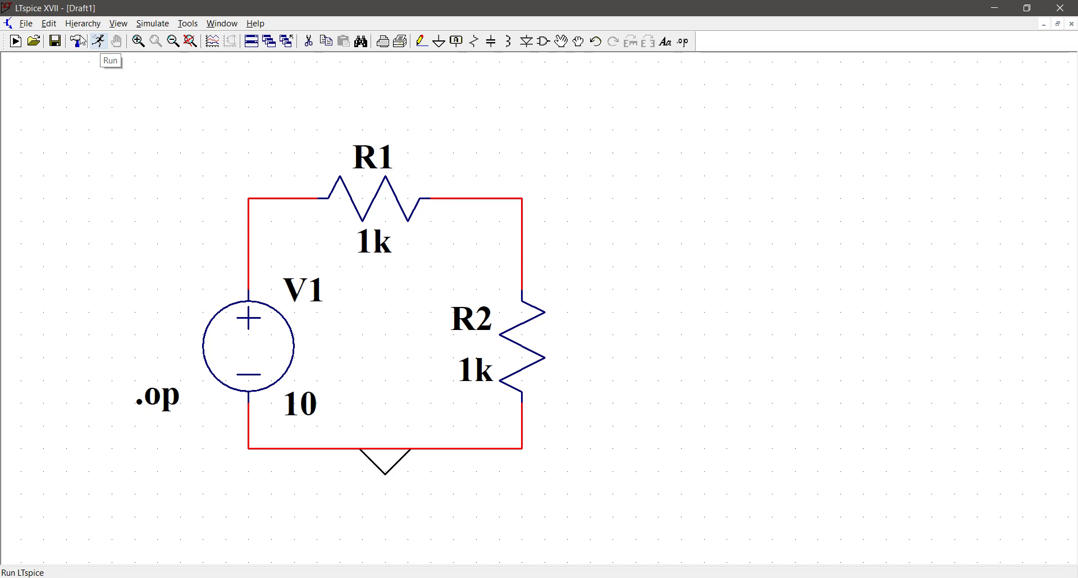
pyautogui.click(99, 41)
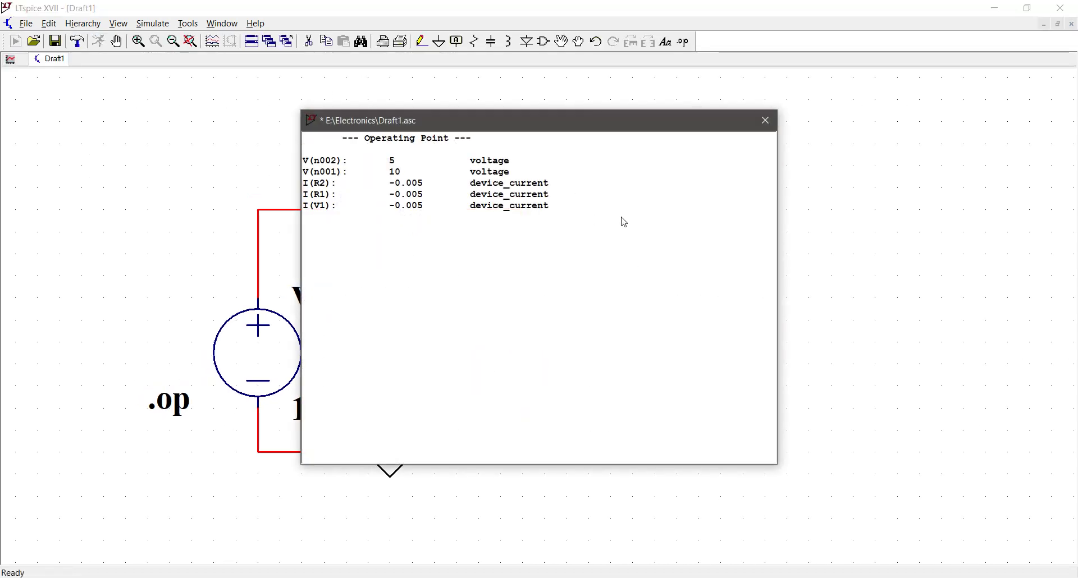
pyautogui.moveTo(623, 245); pyautogui.dragTo(598, 236)
pyautogui.moveTo(376, 98); pyautogui.dragTo(619, 120)
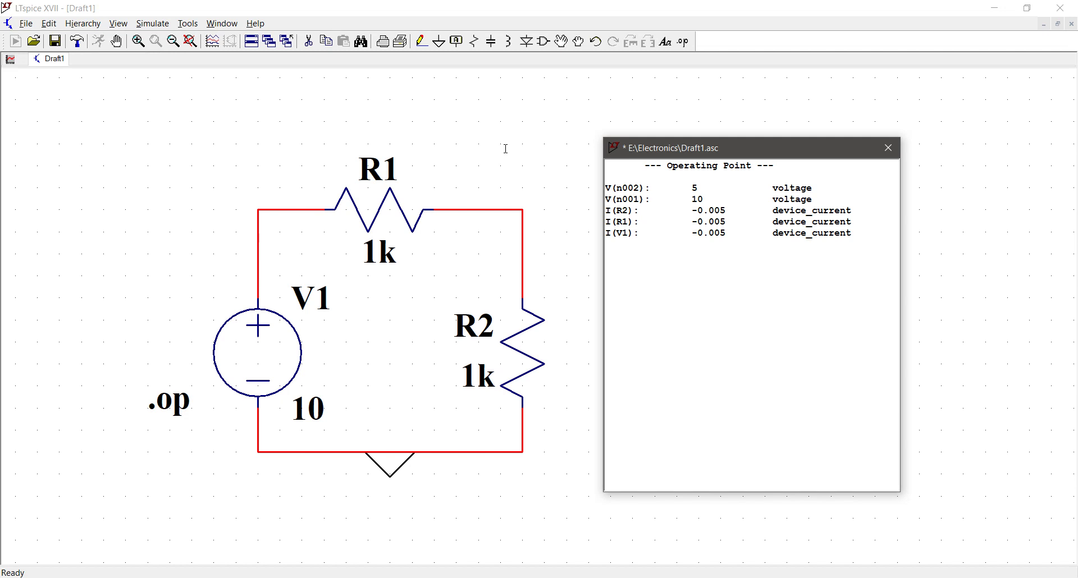
# Step: Close the simulation results and label the node between R1 and R2 as Vo
pyautogui.click(712, 118)
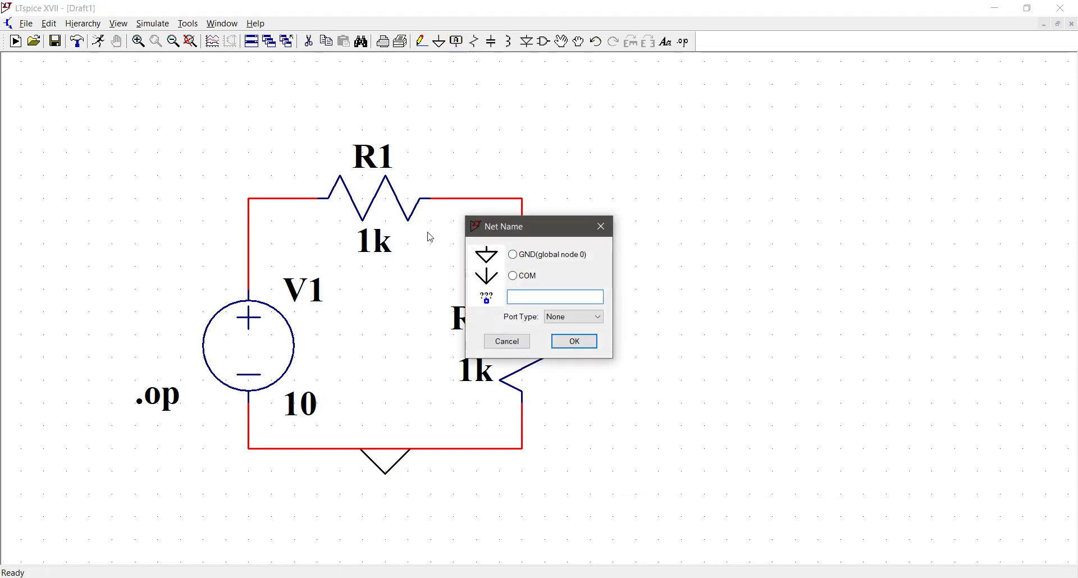
pyautogui.write('Vo')
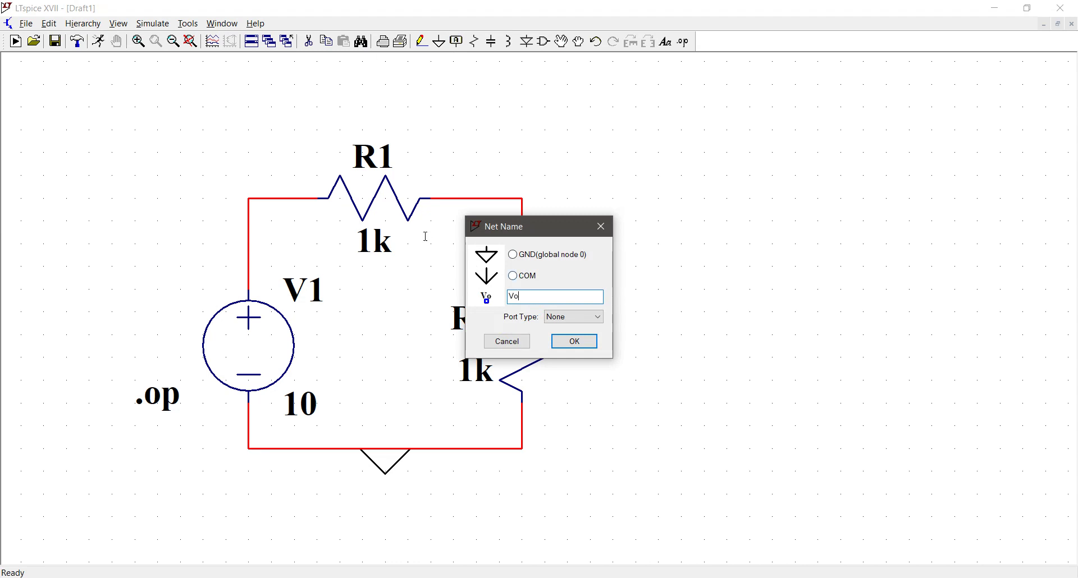
pyautogui.click(574, 341)
pyautogui.click(522, 198)
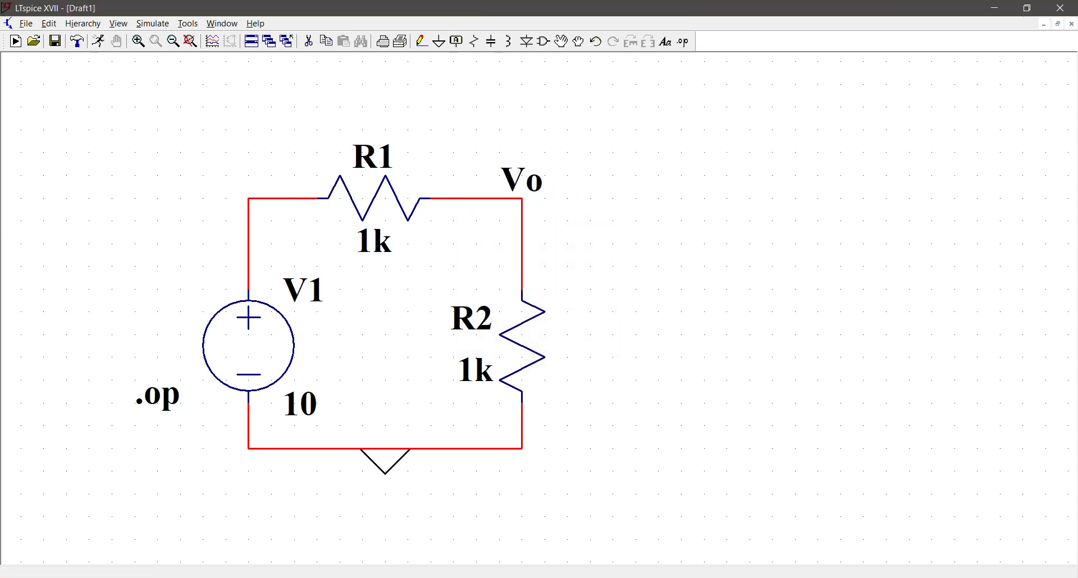
pyautogui.press('Escape')
# Step: Add the net label vi at the corner node joining V1 and R1
pyautogui.click(456, 41)
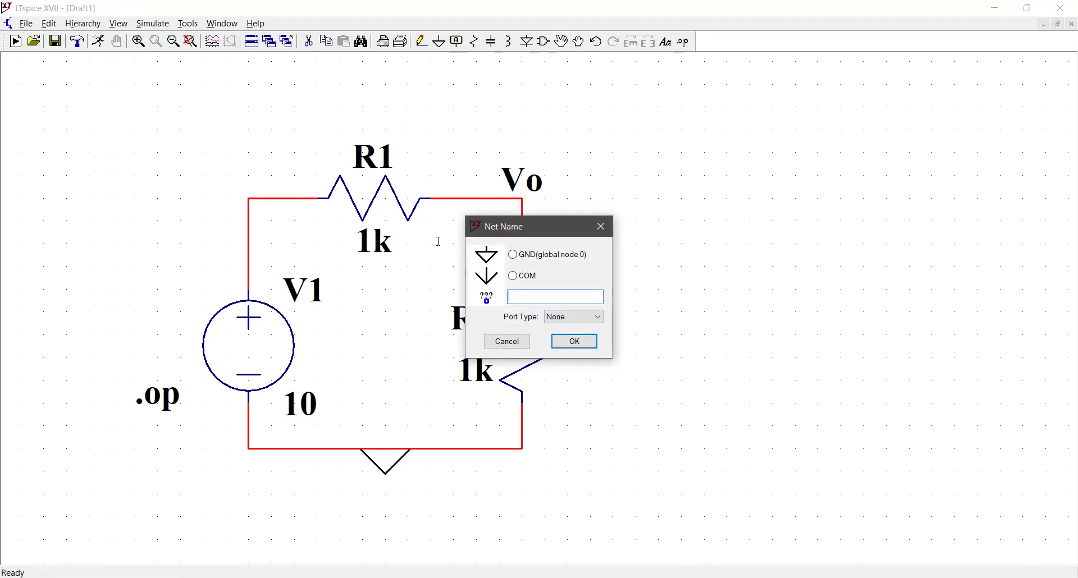
pyautogui.write('vi')
pyautogui.press('Return')
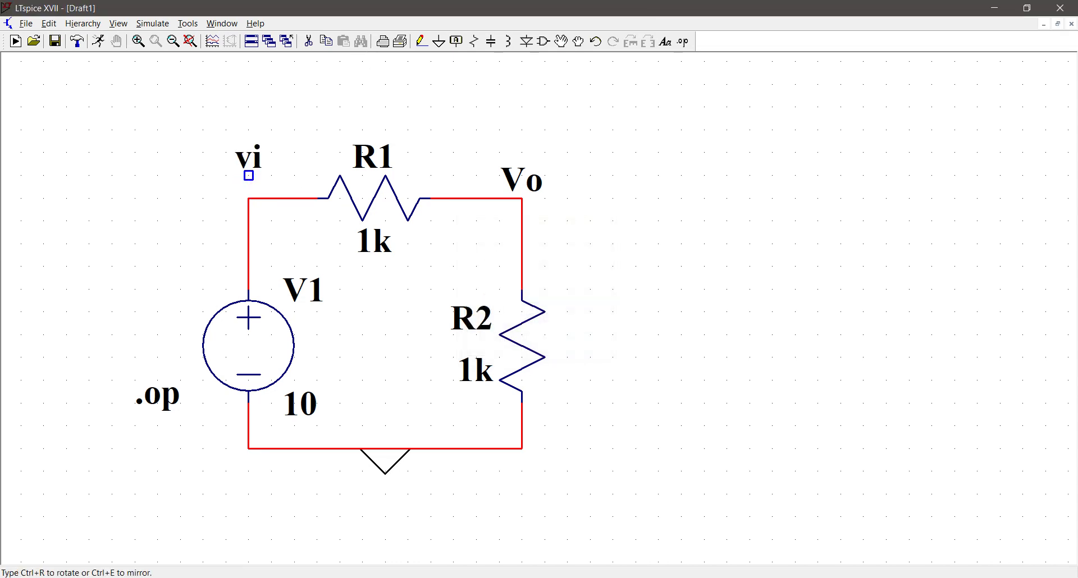
pyautogui.click(249, 198)
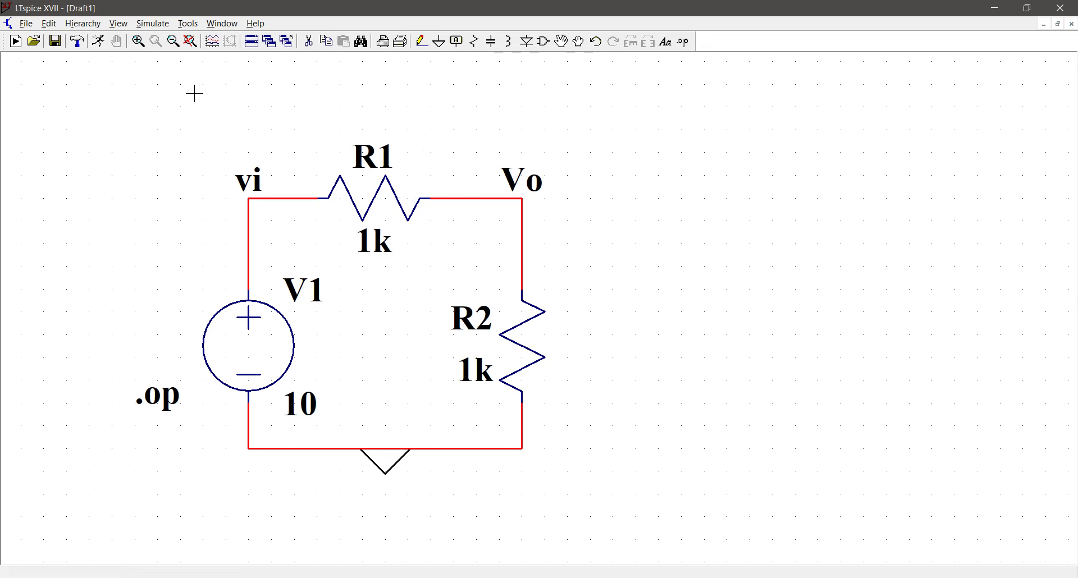
# Step: Rerun the operating point simulation, check the Vo voltage in the results and close them
pyautogui.click(99, 41)
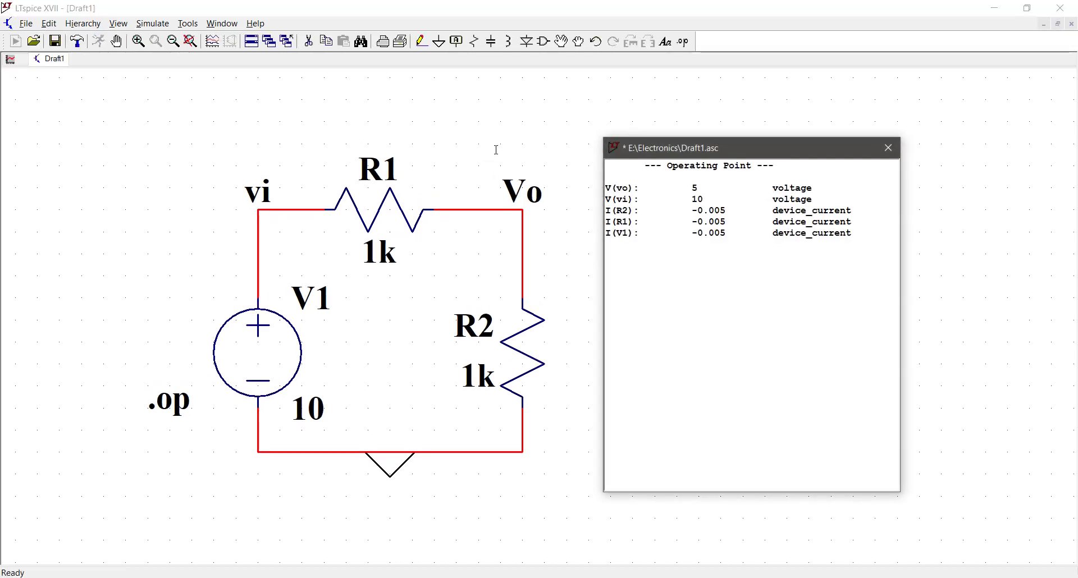
pyautogui.press('Down')
pyautogui.moveTo(622, 189); pyautogui.dragTo(700, 190)
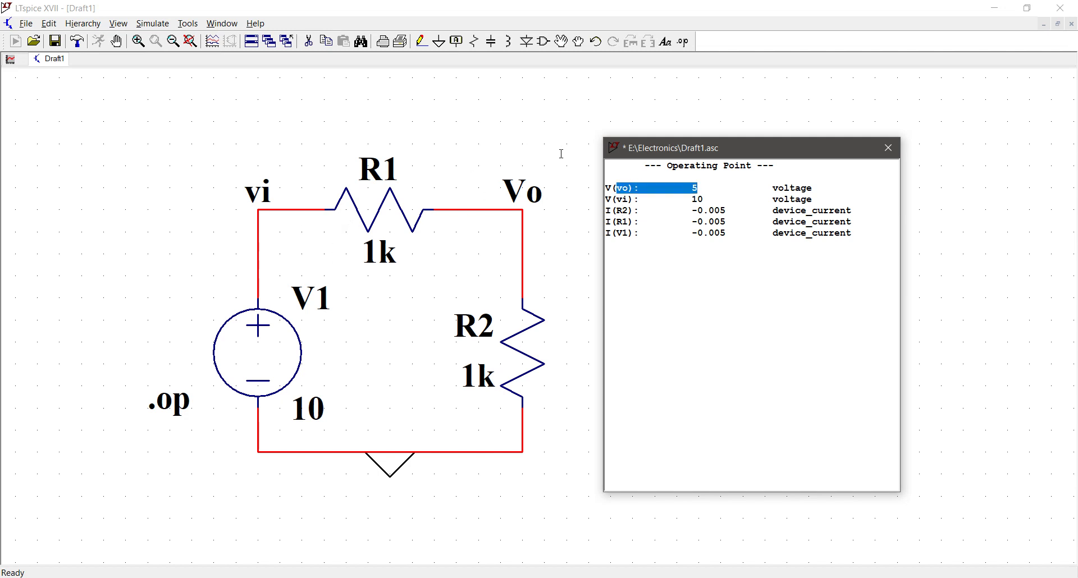
pyautogui.click(699, 191)
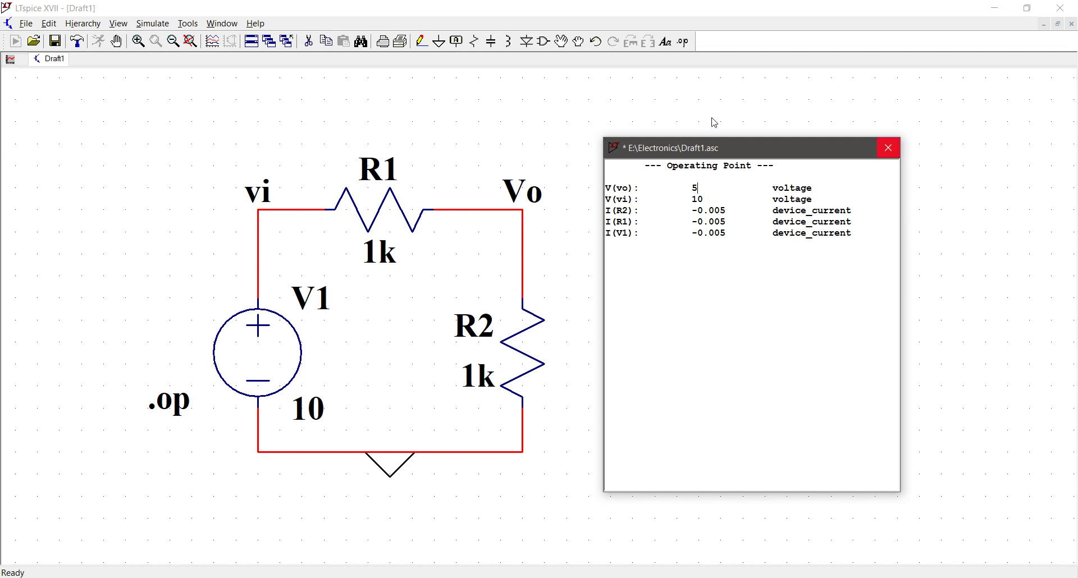
pyautogui.click(888, 148)
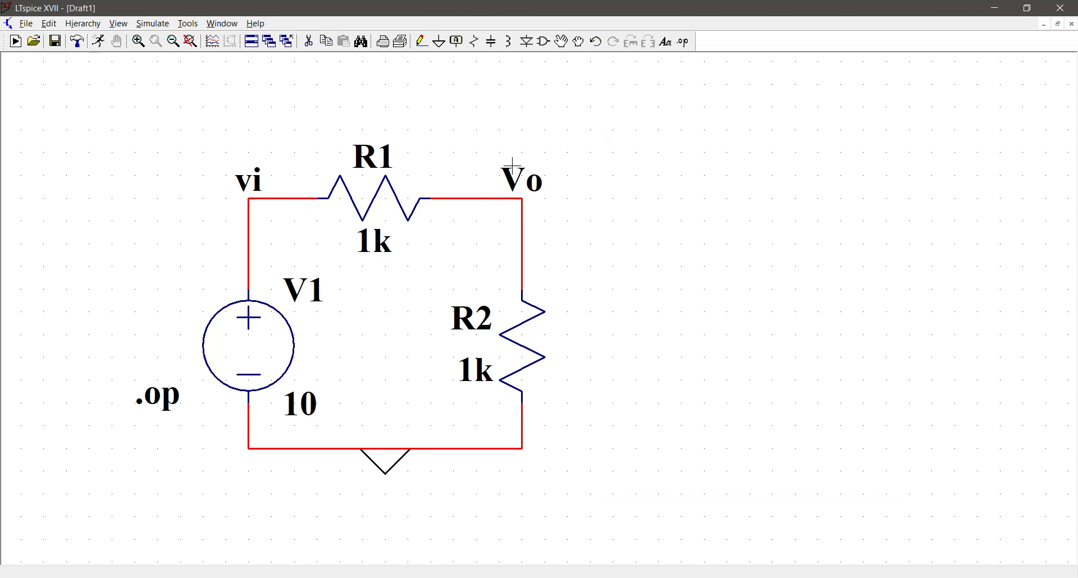
# Step: Create a new blank schematic and close Draft1 without saving its changes
pyautogui.click(26, 23)
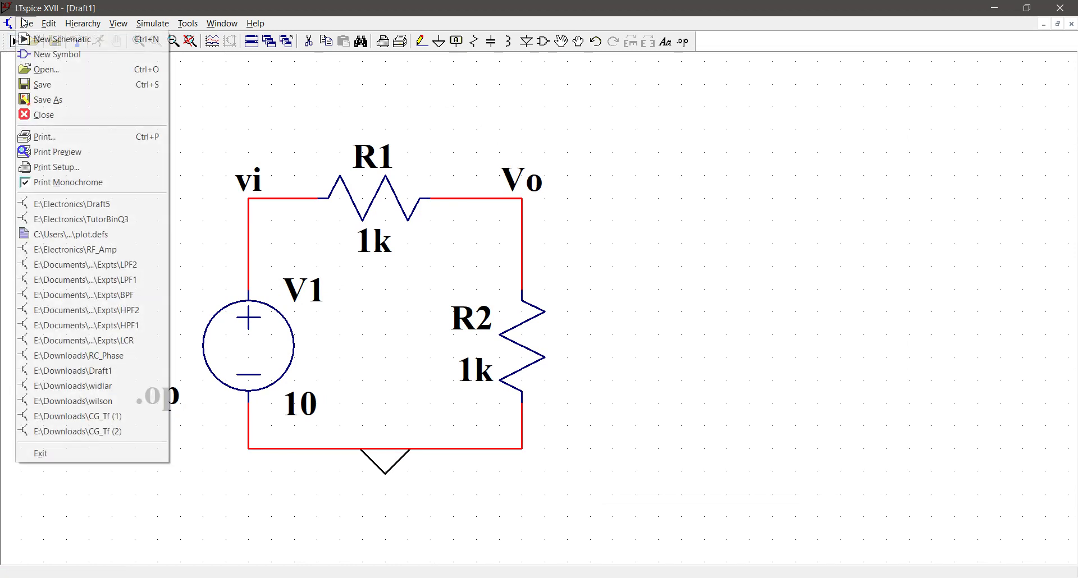
pyautogui.click(29, 36)
pyautogui.click(25, 59)
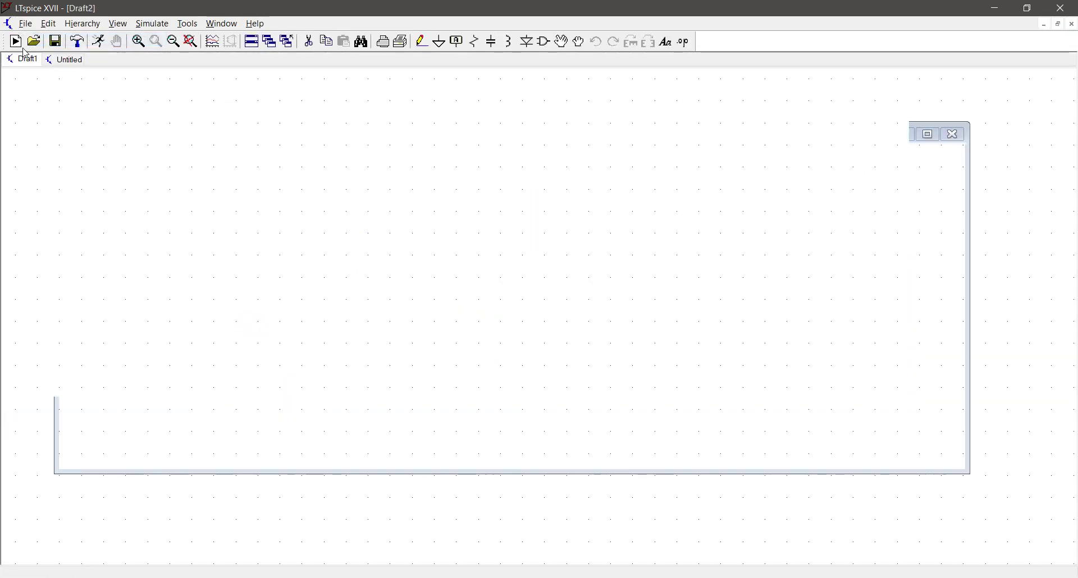
pyautogui.rightClick(25, 59)
pyautogui.click(42, 86)
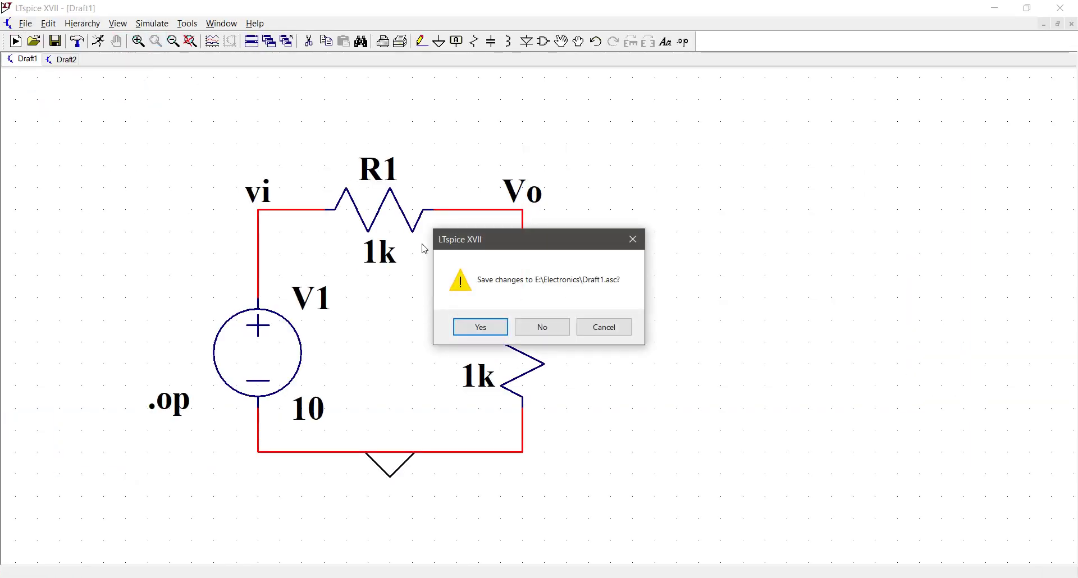
pyautogui.click(542, 328)
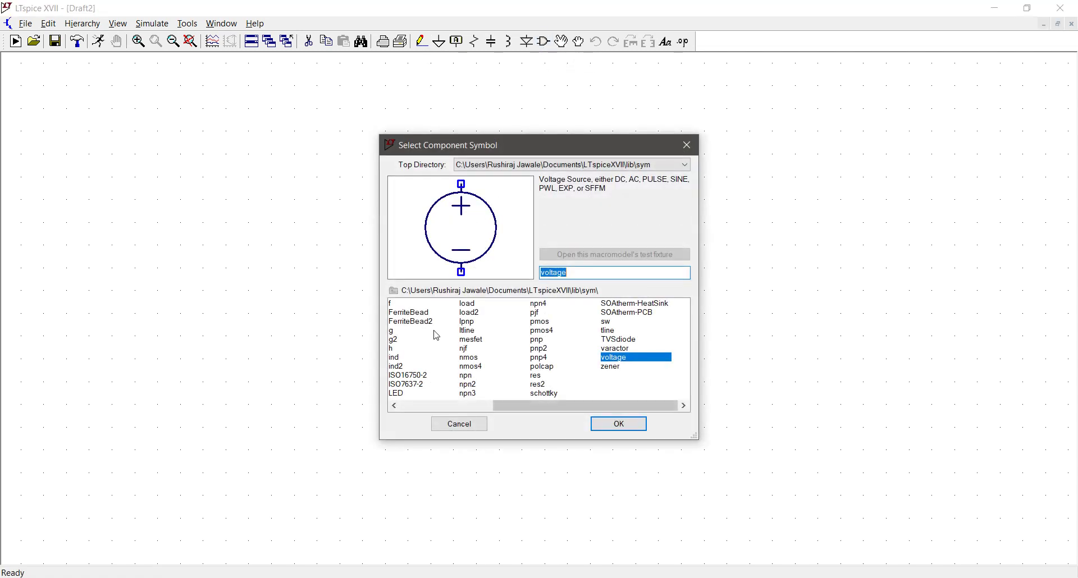
# Step: Place an npn bipolar transistor near the middle of the new schematic
pyautogui.write('npn')
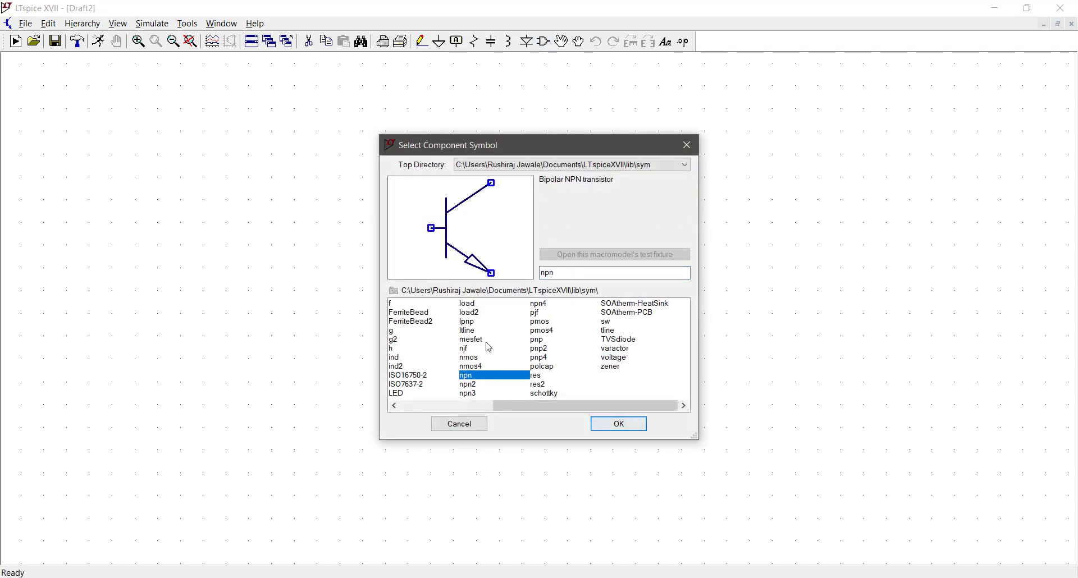
pyautogui.press('Return')
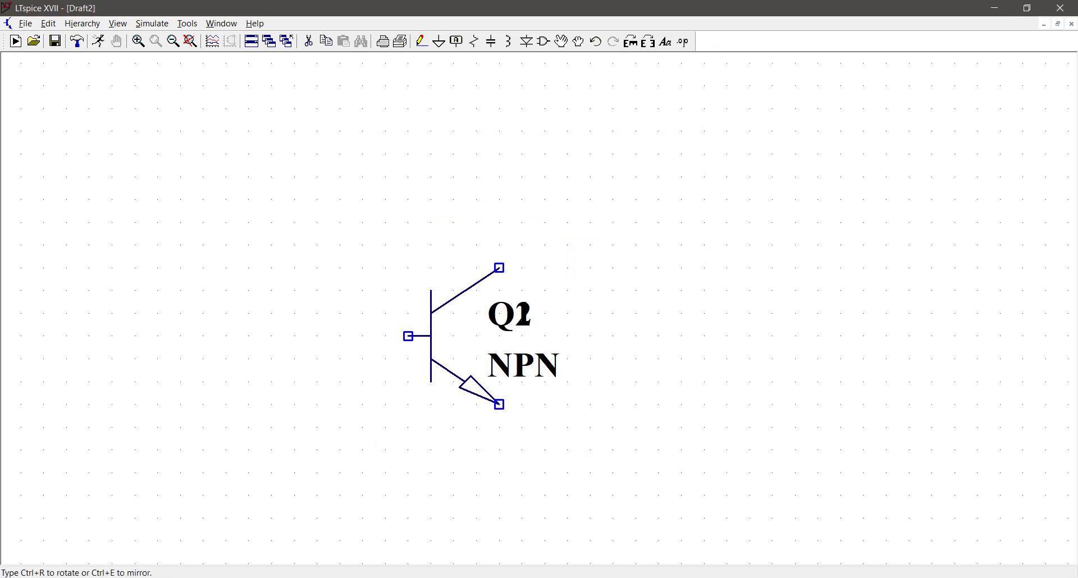
pyautogui.click(408, 268)
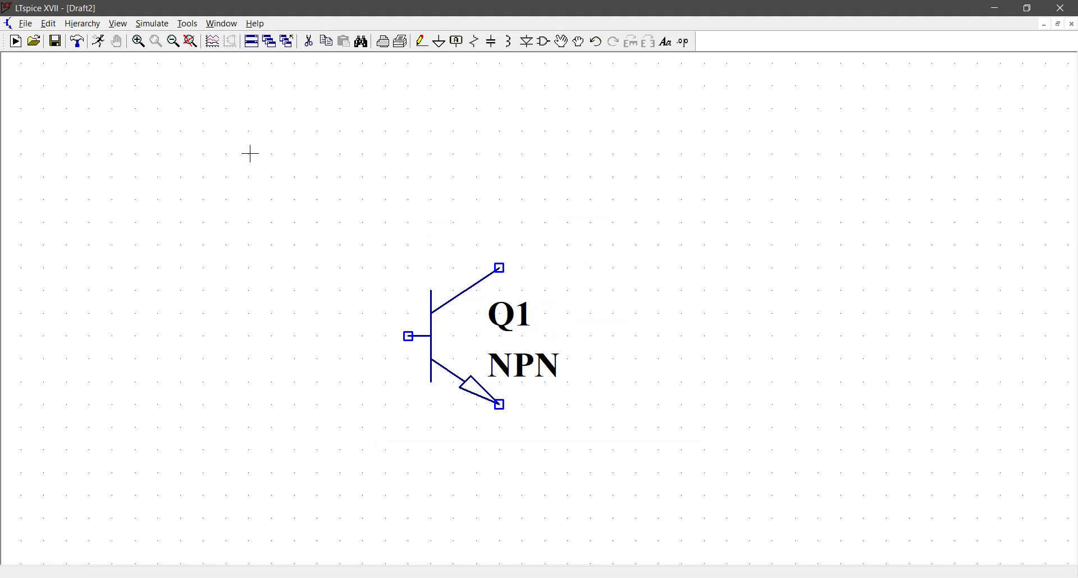
# Step: Place four resistors around Q1: R1 above R2 on the base side, R3 above the collector and R4 below the emitter
pyautogui.press('r')
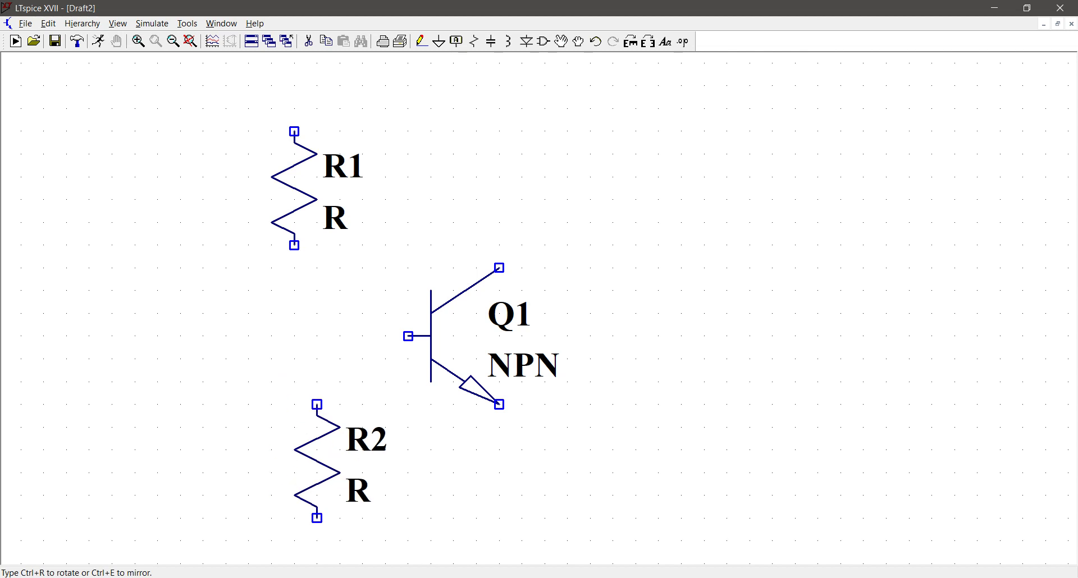
pyautogui.click(294, 405)
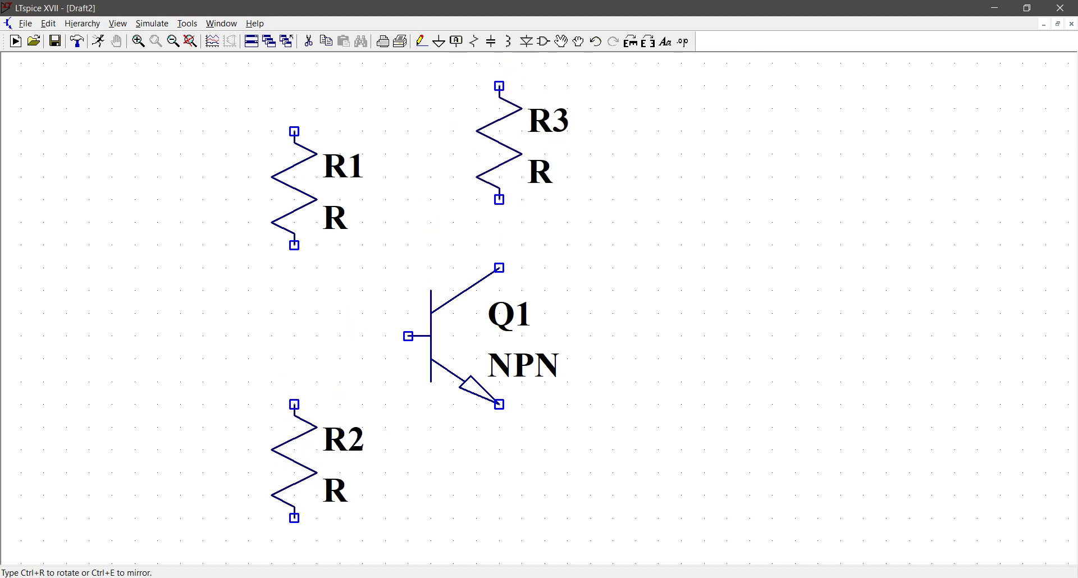
pyautogui.click(500, 86)
pyautogui.click(499, 451)
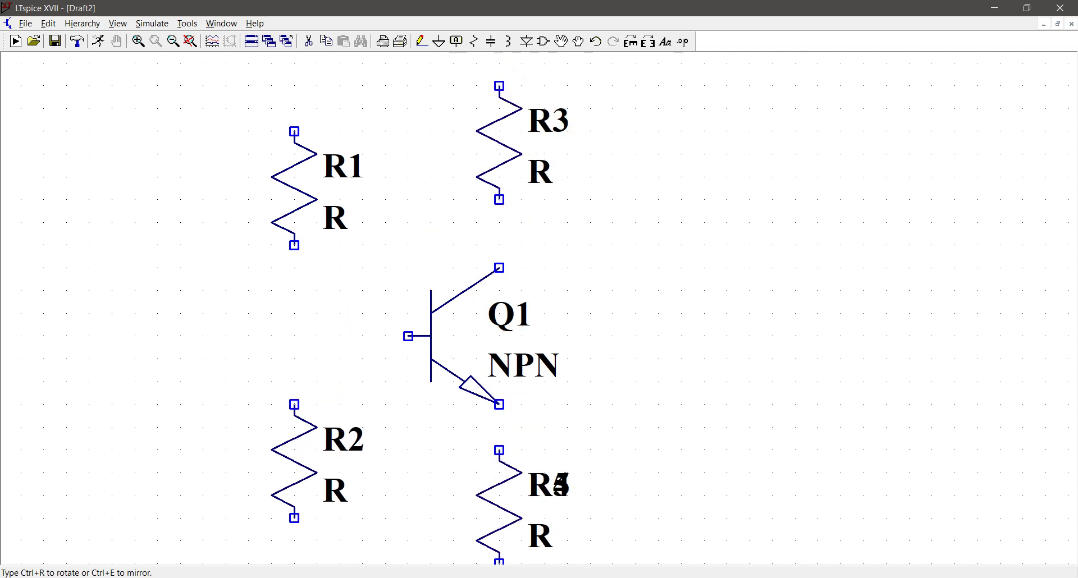
pyautogui.press('Escape')
pyautogui.press('space')
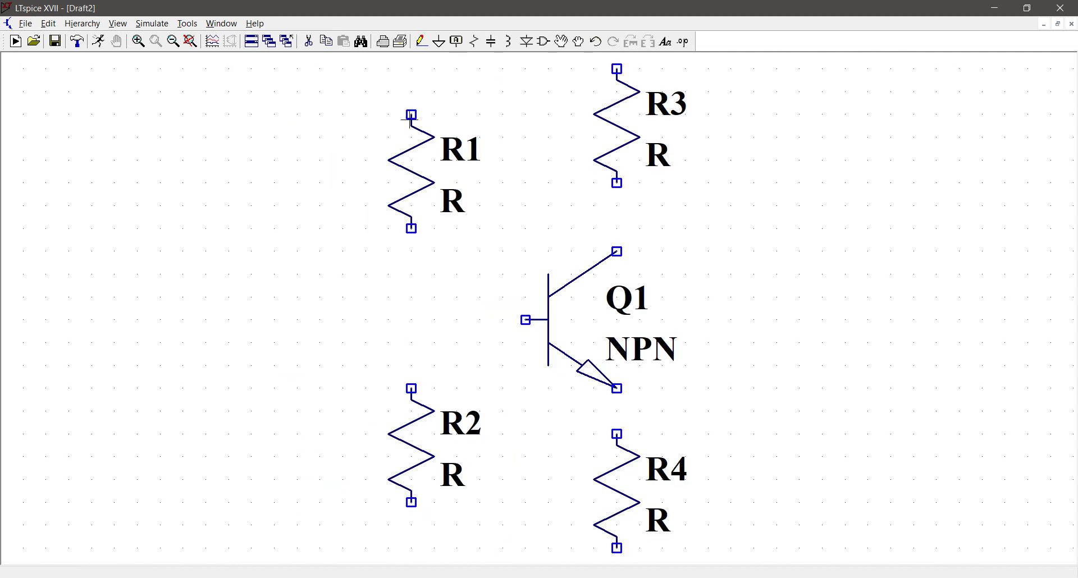
# Step: Wire R1's lower end to R2's upper end and connect Q1's base to that wire
pyautogui.click(421, 41)
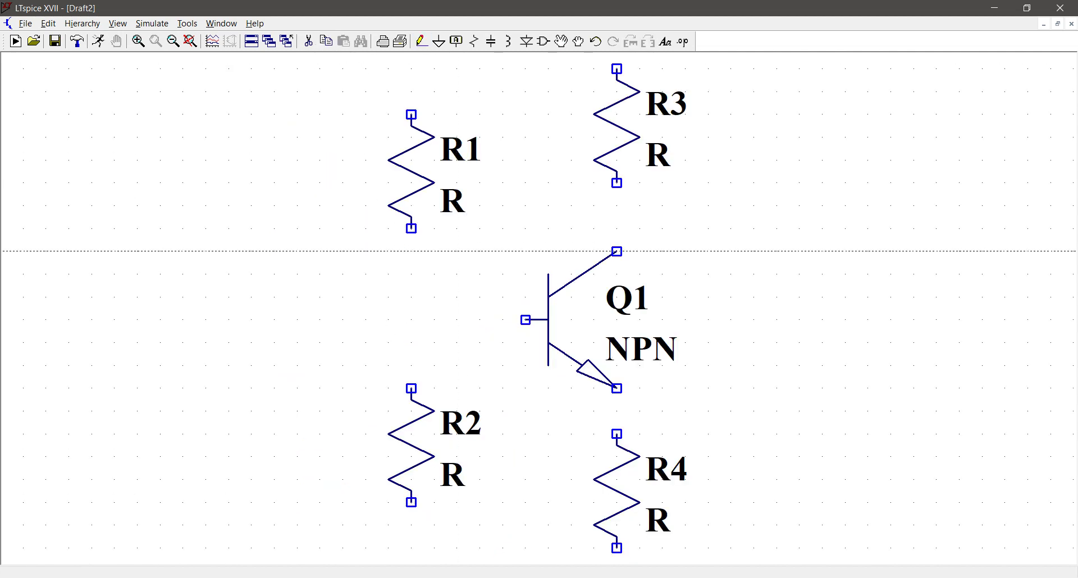
pyautogui.click(411, 229)
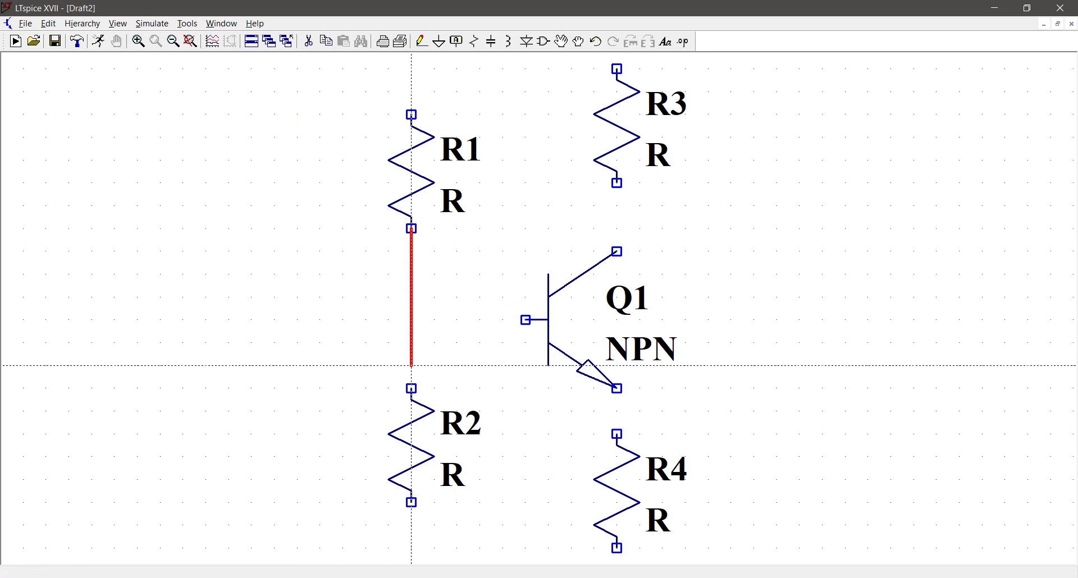
pyautogui.click(412, 389)
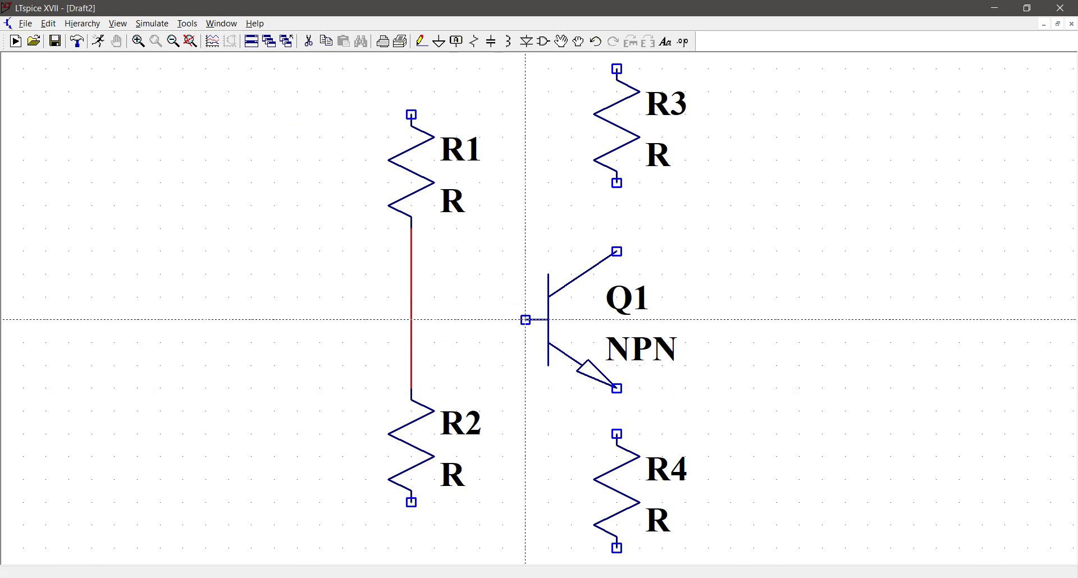
pyautogui.click(411, 320)
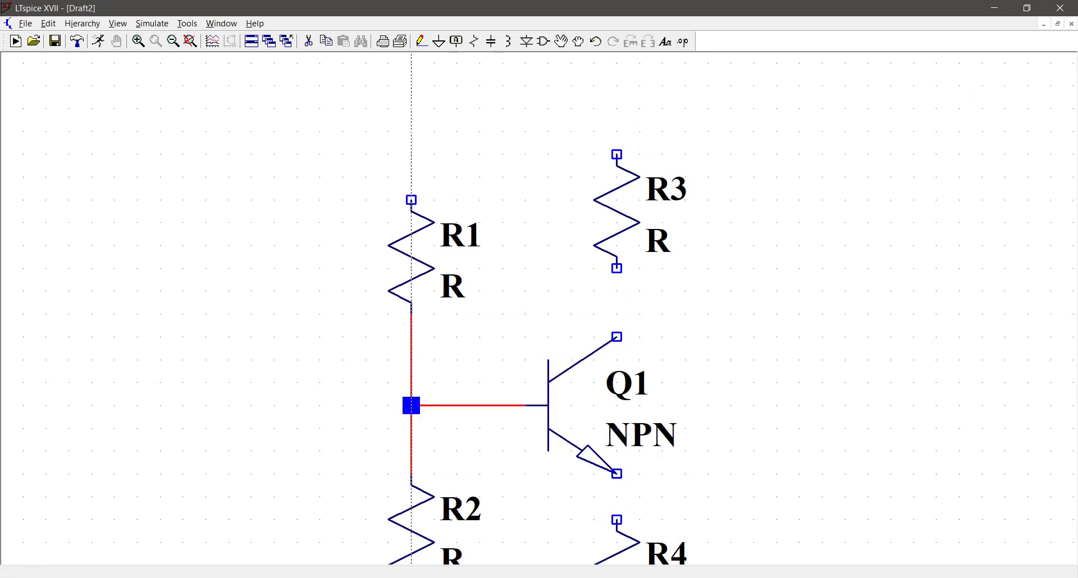
# Step: Wire the upper ends of R1 and R3 together and connect R3's lower end to Q1's collector
pyautogui.click(411, 200)
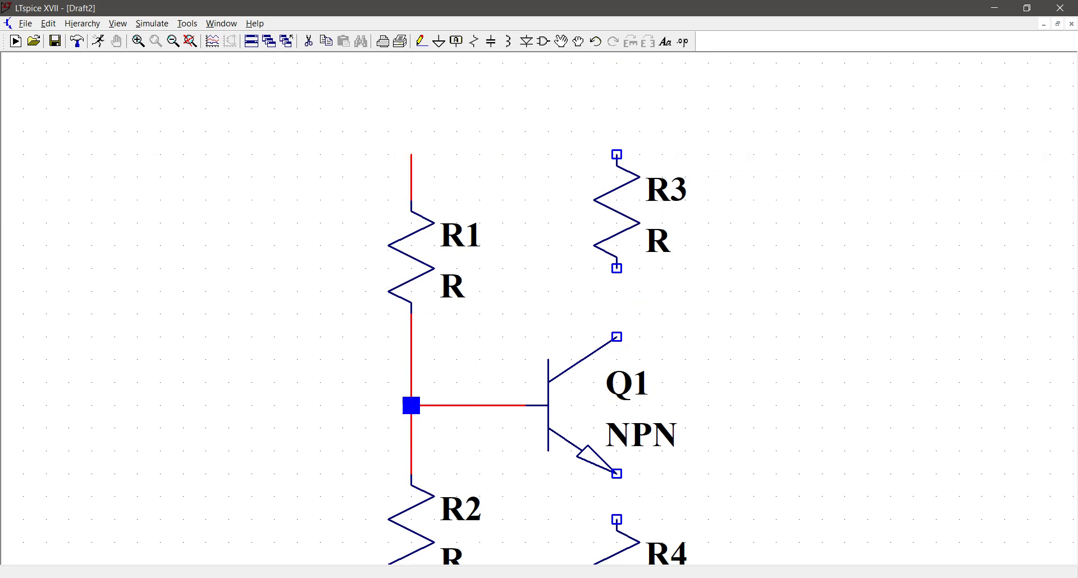
pyautogui.click(617, 155)
pyautogui.click(616, 268)
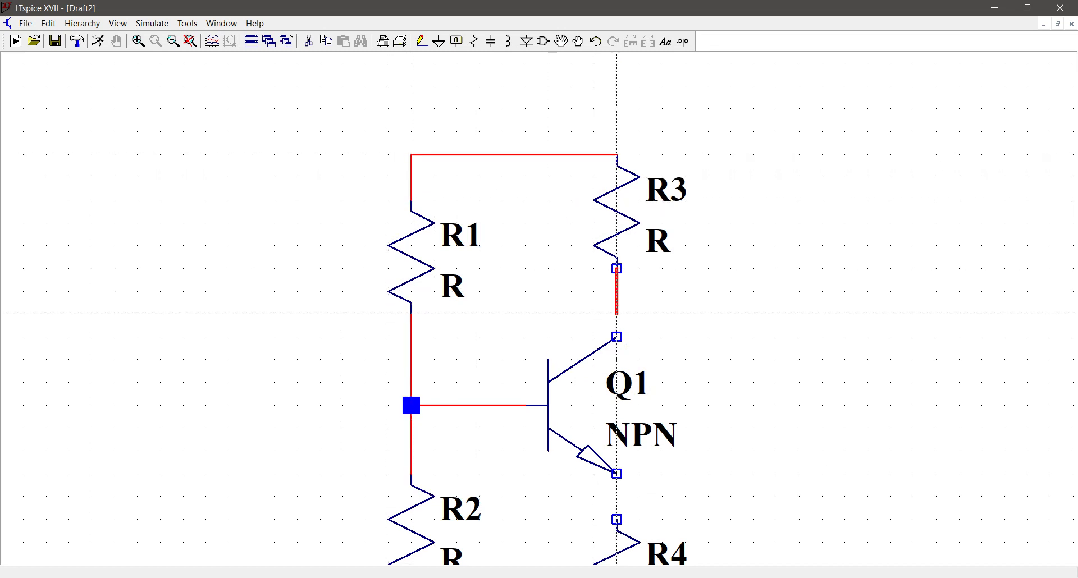
pyautogui.click(616, 337)
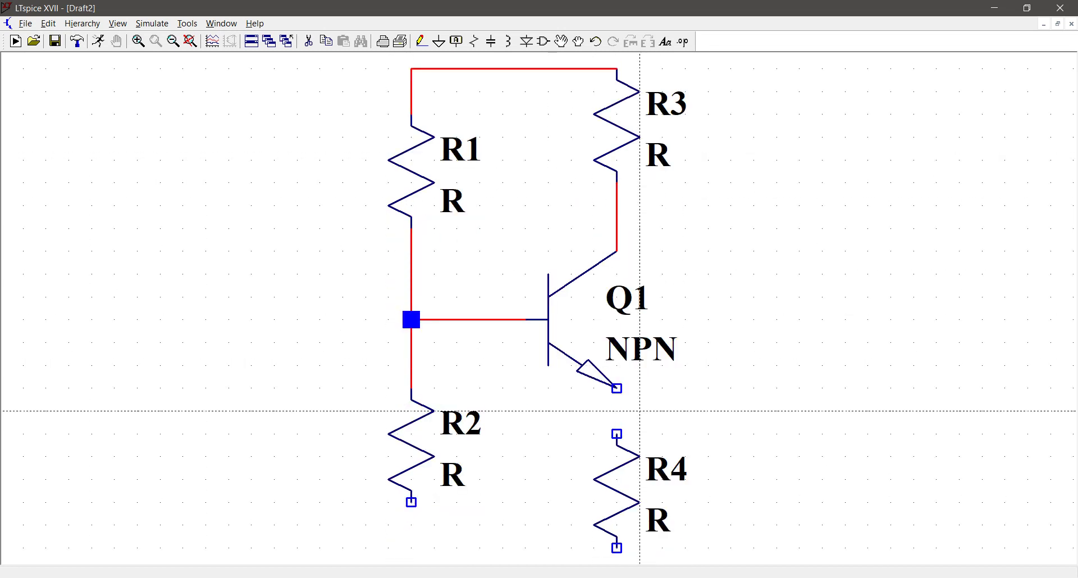
# Step: Wire Q1's emitter to R4's upper end and connect the lower ends of R4 and R2 with a wire below them
pyautogui.click(617, 434)
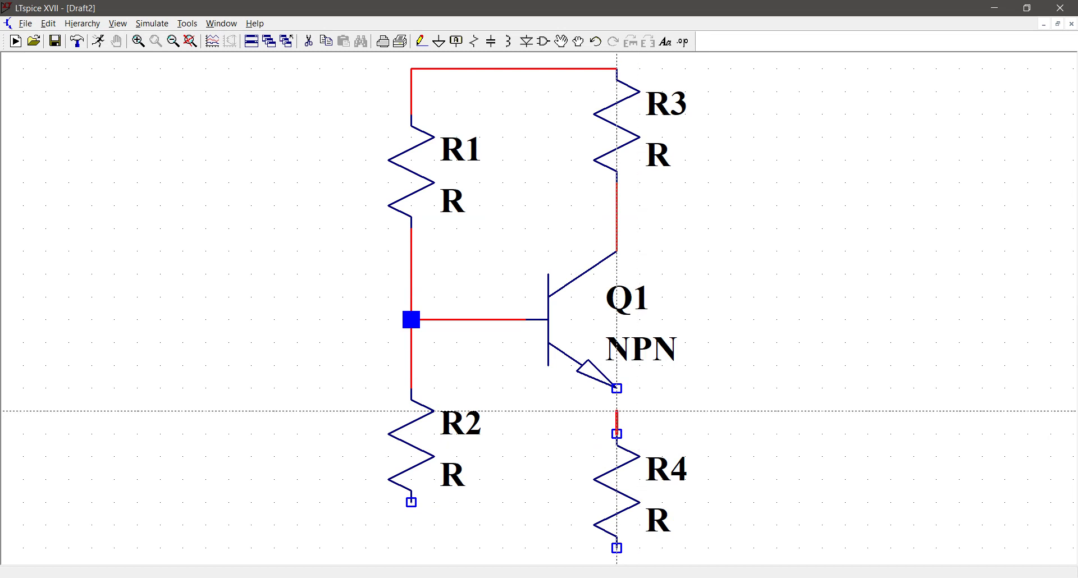
pyautogui.click(616, 388)
pyautogui.click(617, 548)
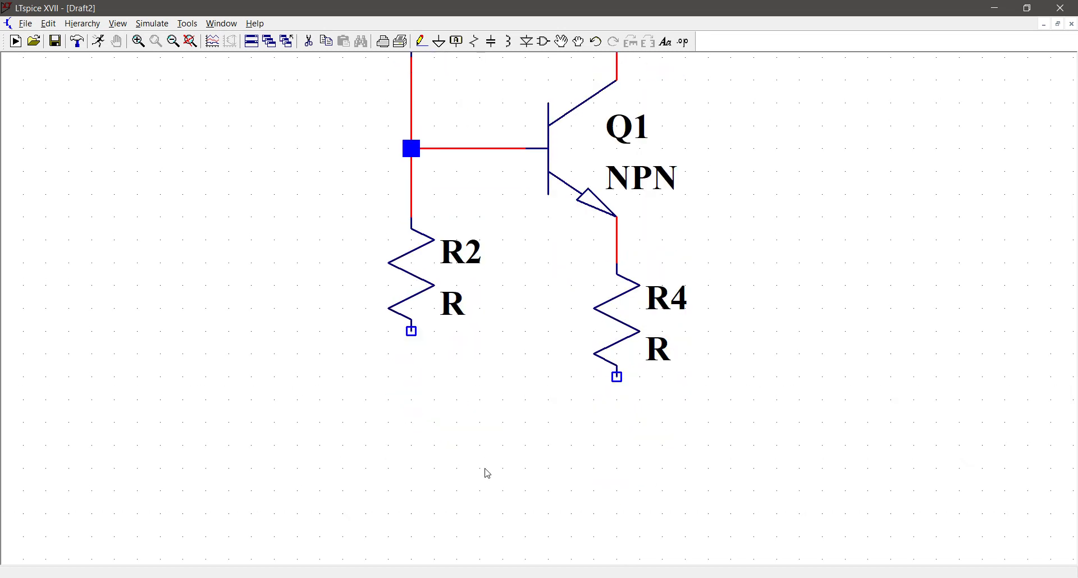
pyautogui.click(617, 380)
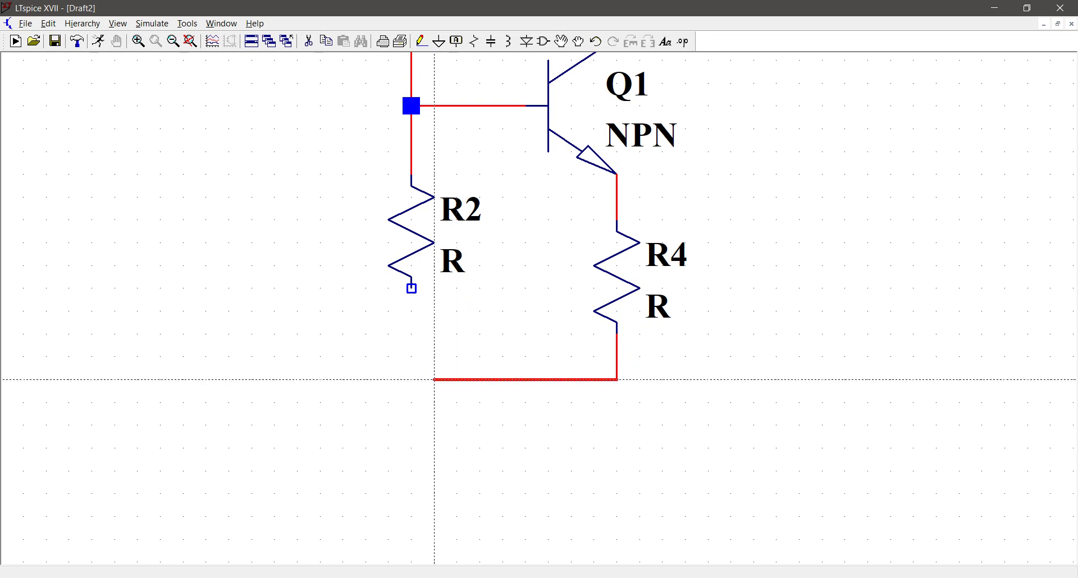
pyautogui.click(412, 380)
pyautogui.click(411, 288)
pyautogui.press('Escape')
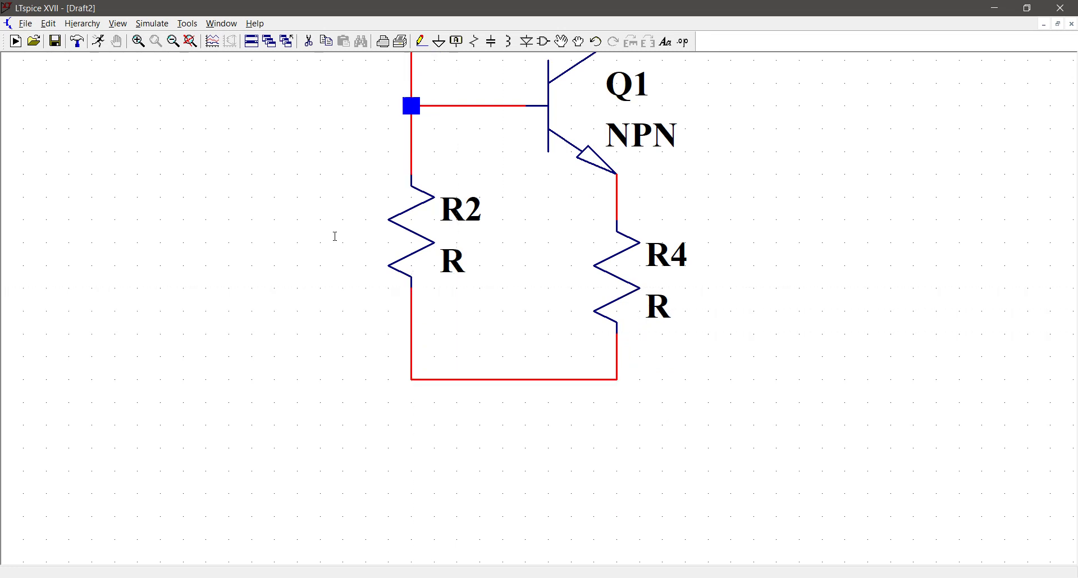
# Step: Place a voltage source rotated 180 degrees above the circuit, with its positive terminal on the wire joining R1 and R3
pyautogui.press('space')
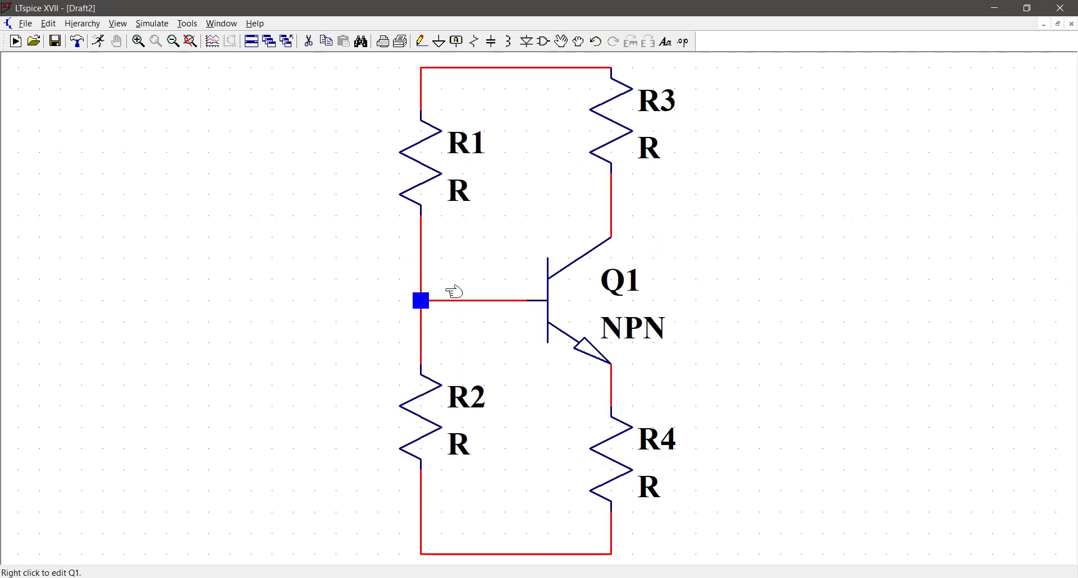
pyautogui.scroll(-3, 395, 109)
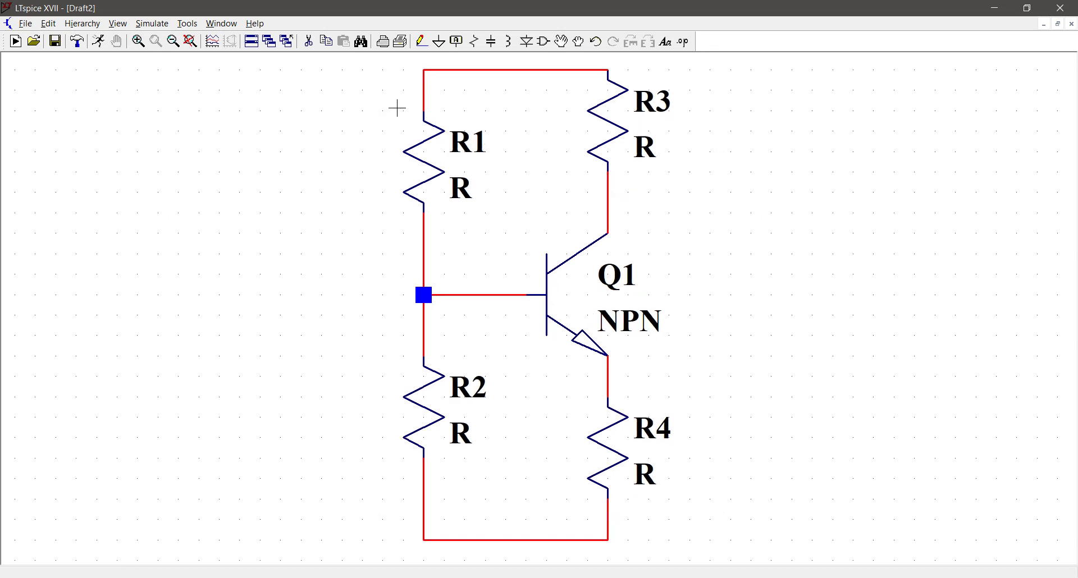
pyautogui.press('space')
pyautogui.press('space')
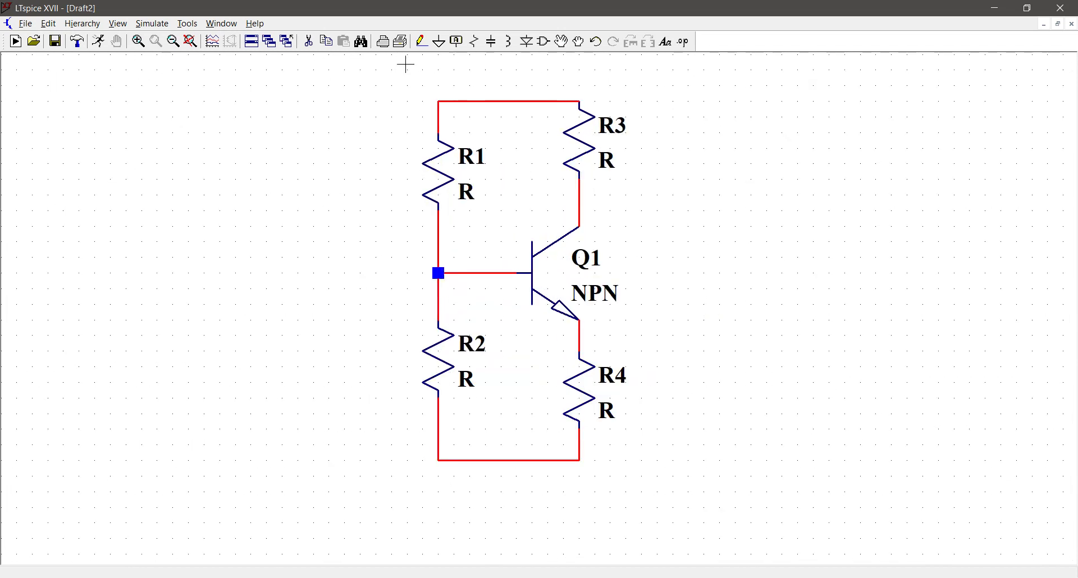
pyautogui.press('v')
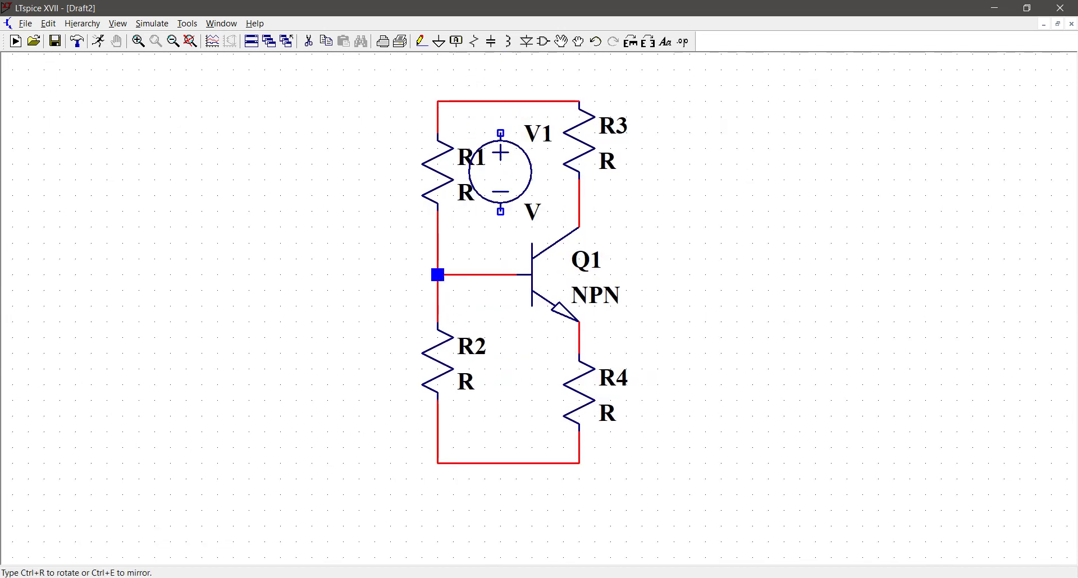
pyautogui.hotkey('ctrl', 'r')
pyautogui.hotkey('ctrl', 'r')
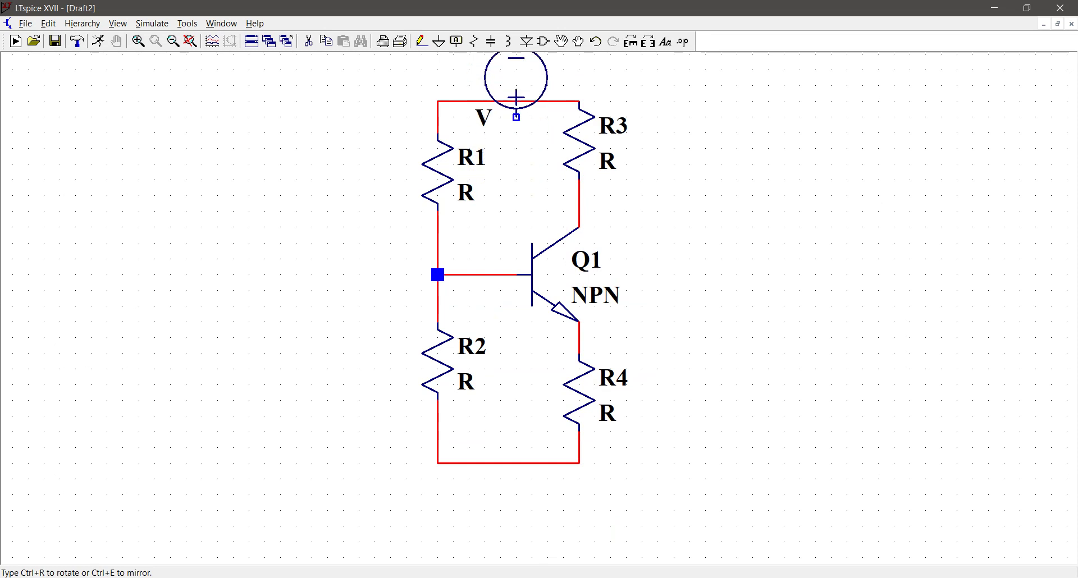
pyautogui.click(500, 102)
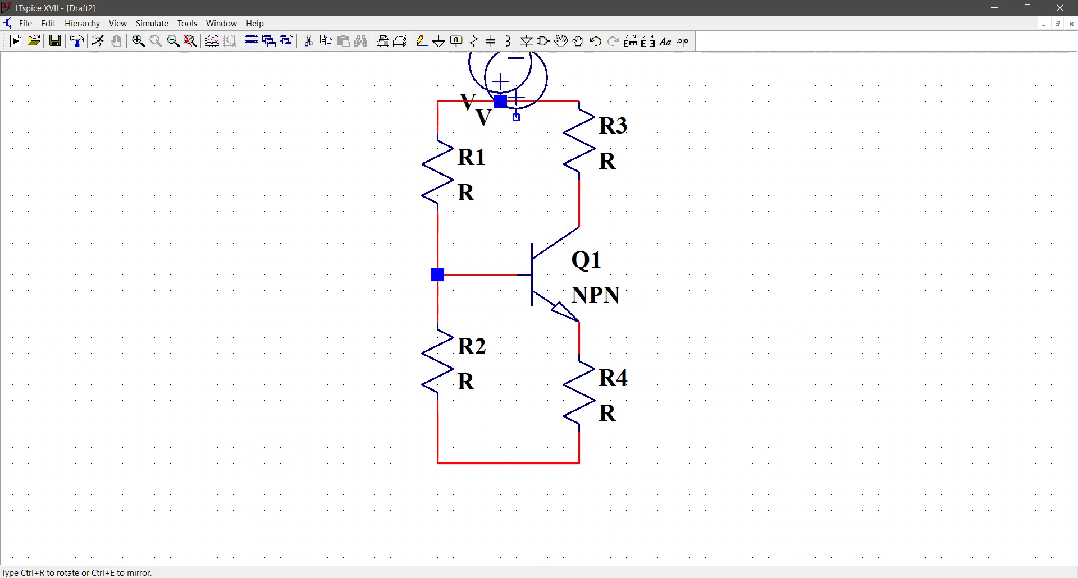
pyautogui.press('Escape')
# Step: Place a ground on the wire joining R2 and R4 and an upside-down ground on V1's negative terminal
pyautogui.click(438, 41)
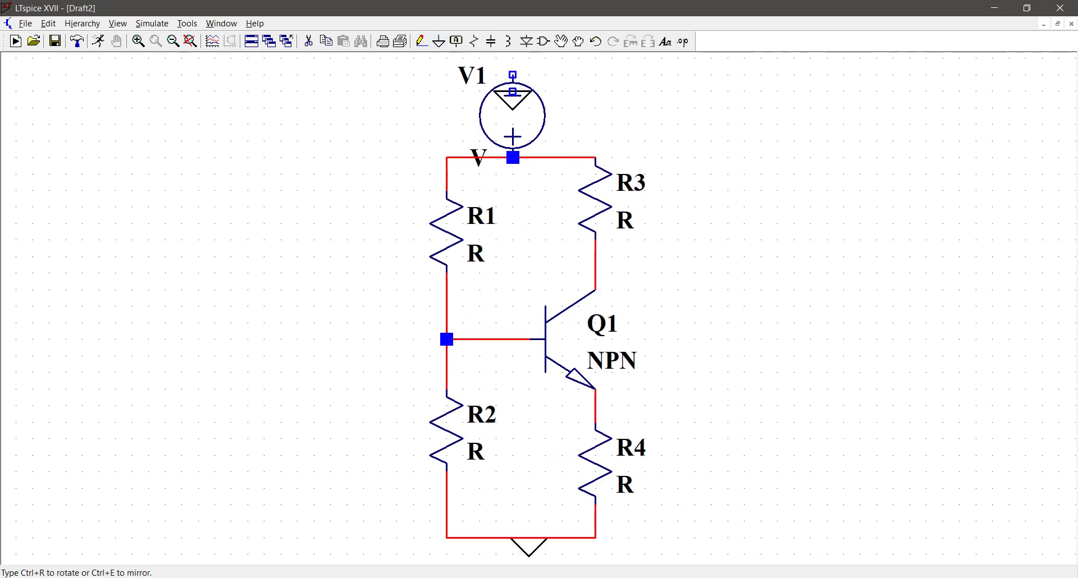
pyautogui.hotkey('ctrl', 'r')
pyautogui.hotkey('ctrl', 'r')
pyautogui.click(512, 75)
pyautogui.press('Escape')
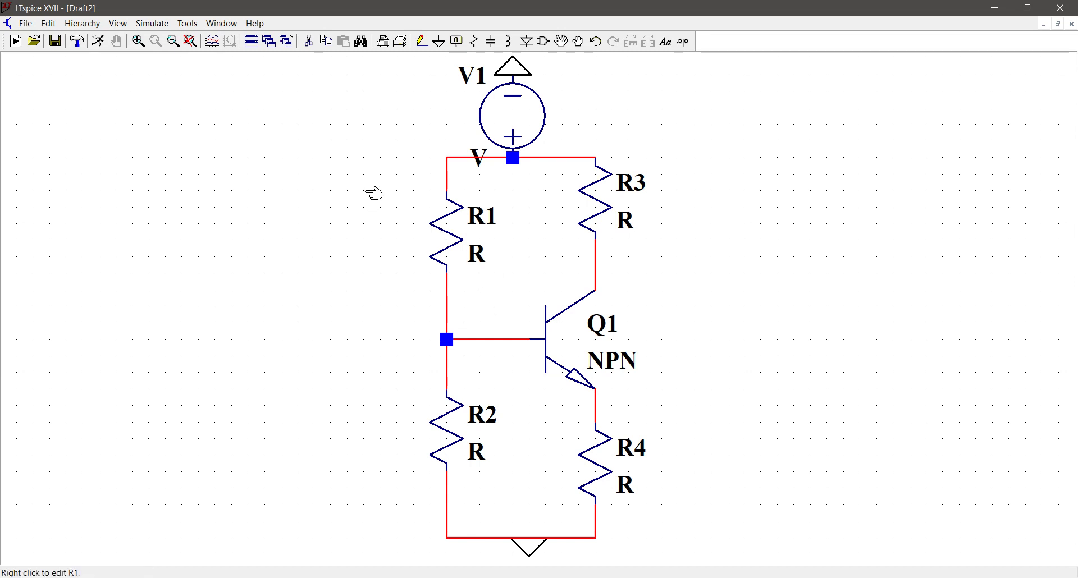
# Step: Set R1's resistance to 10k and R2's resistance to 3.3k
pyautogui.rightClick(365, 195)
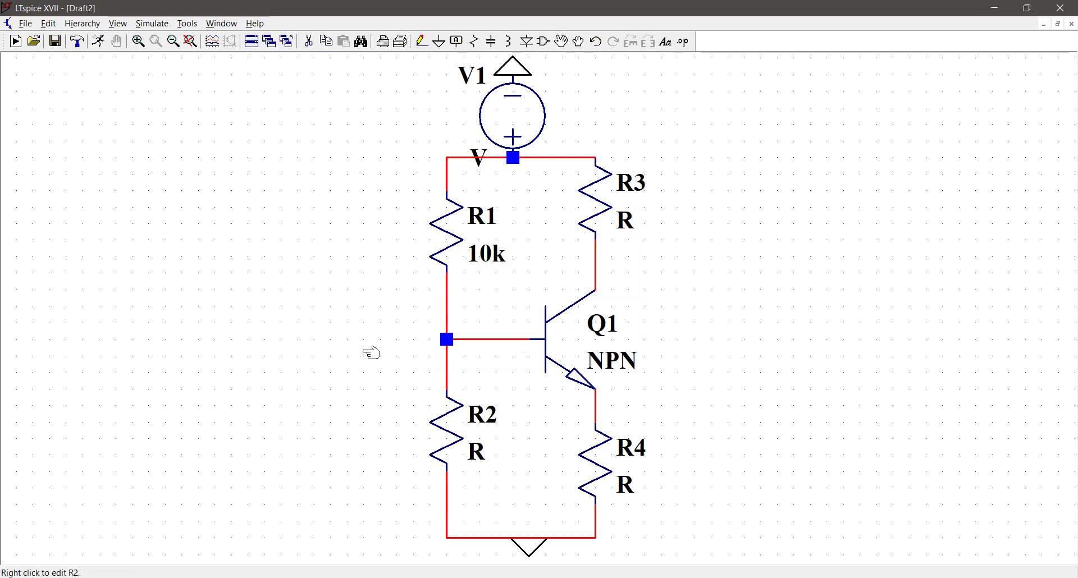
pyautogui.rightClick(371, 352)
pyautogui.write('3.3k')
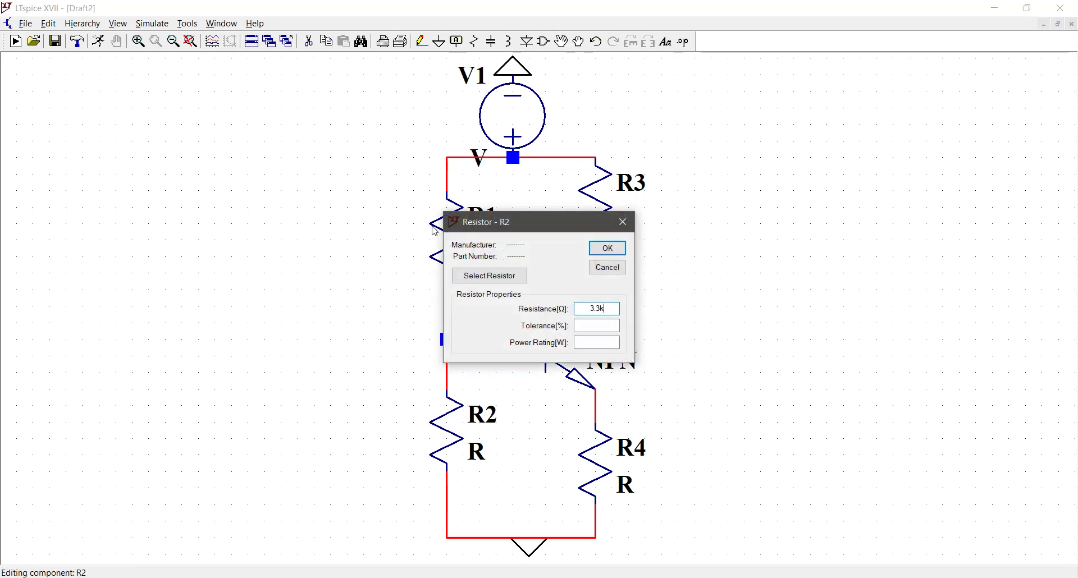
pyautogui.press('Return')
# Step: Set R3's resistance to 1k and R4's resistance to 400 ohms
pyautogui.rightClick(478, 178)
pyautogui.write('1')
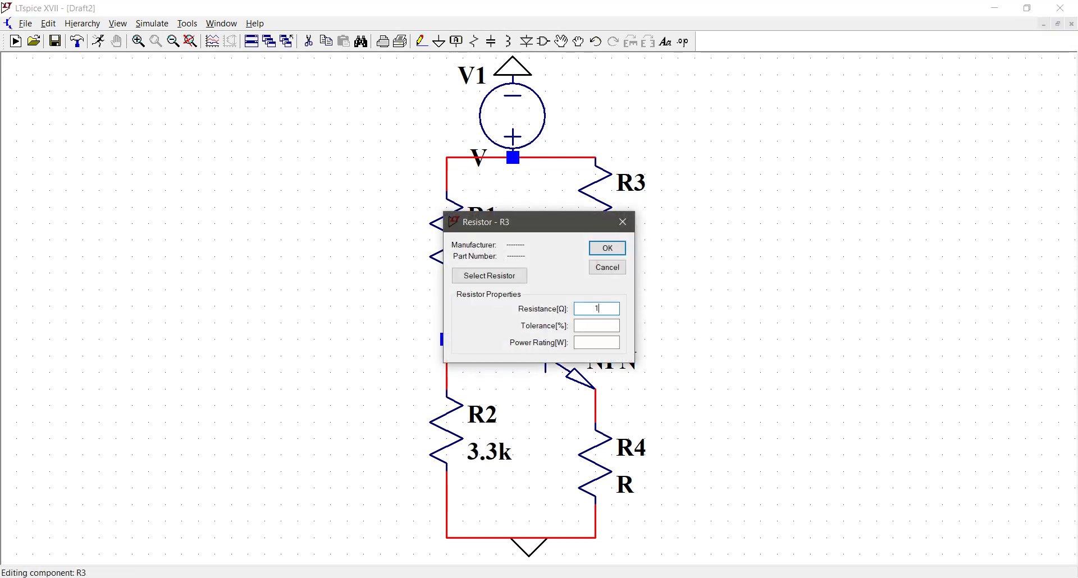
pyautogui.write('k')
pyautogui.press('Return')
pyautogui.rightClick(483, 361)
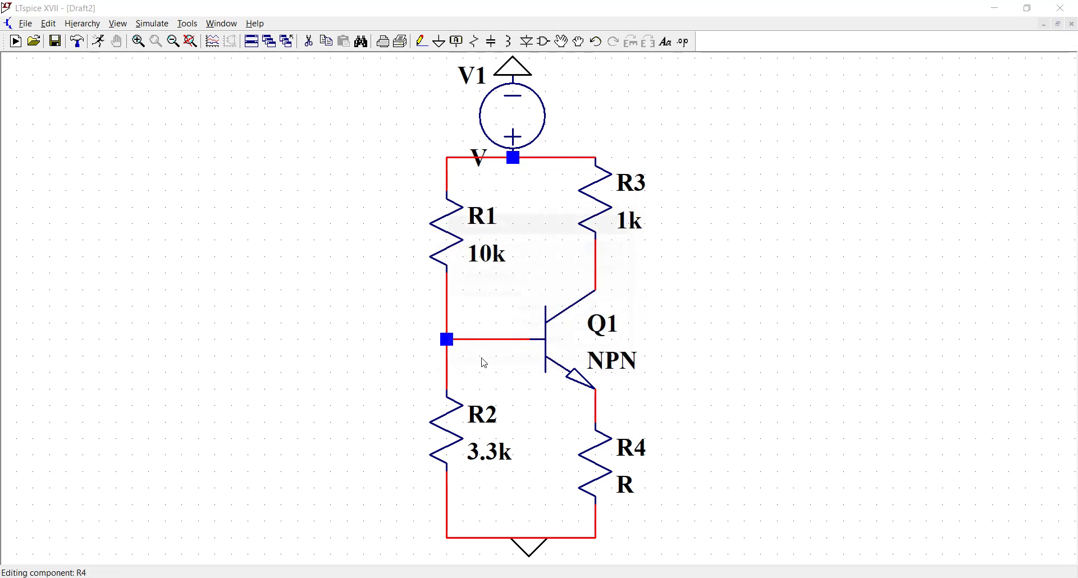
pyautogui.write('400')
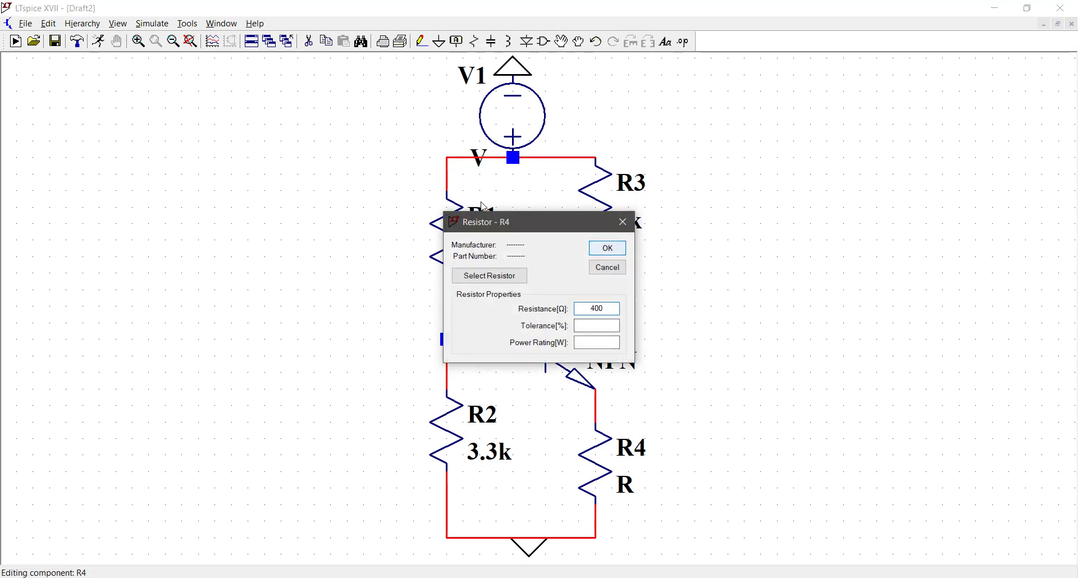
pyautogui.press('Return')
# Step: Set the DC value of voltage source V1 to 12 V
pyautogui.rightClick(426, 101)
pyautogui.write('12')
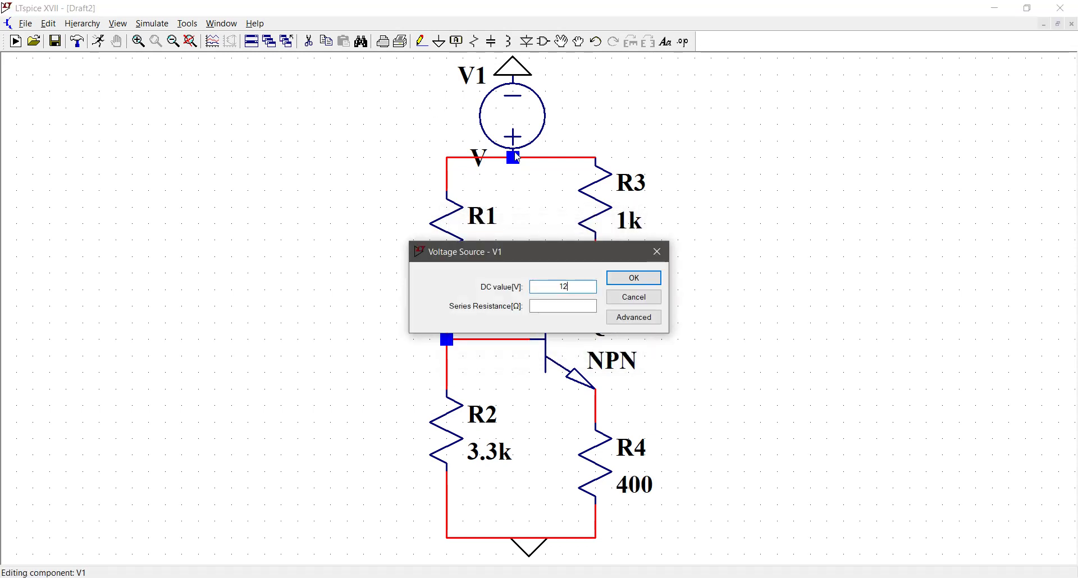
pyautogui.press('Return')
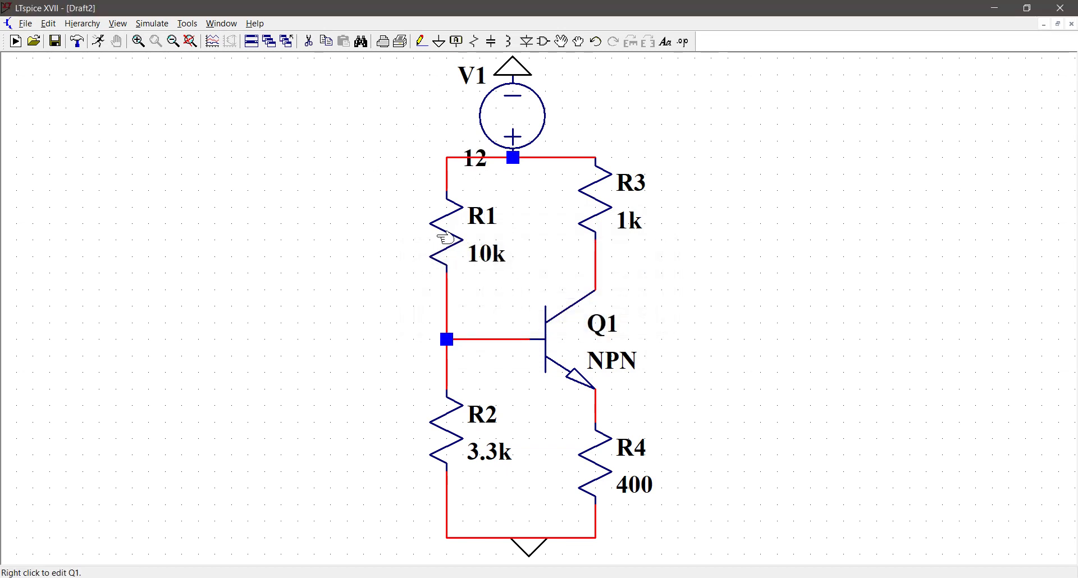
# Step: Browse the bipolar transistors available for Q1 and examine their ratings and SPICE model parameters
pyautogui.rightClick(454, 269)
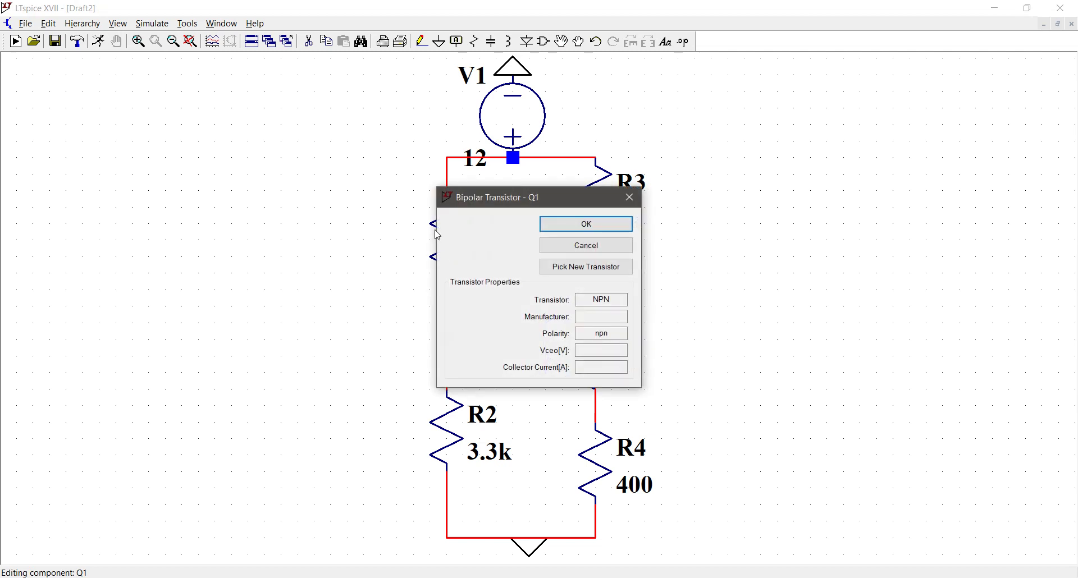
pyautogui.click(586, 267)
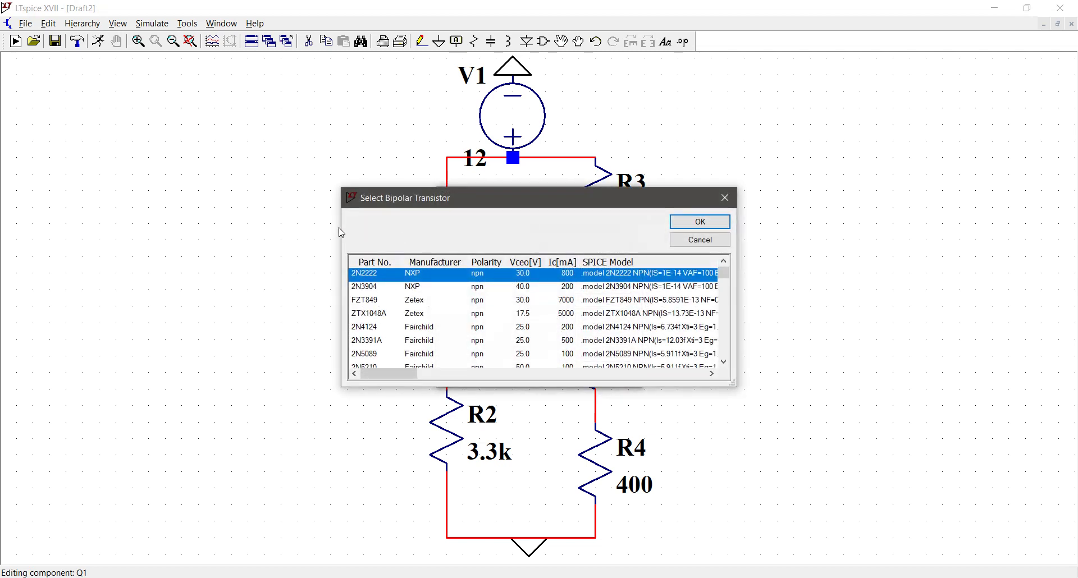
pyautogui.scroll(-1, 328, 234)
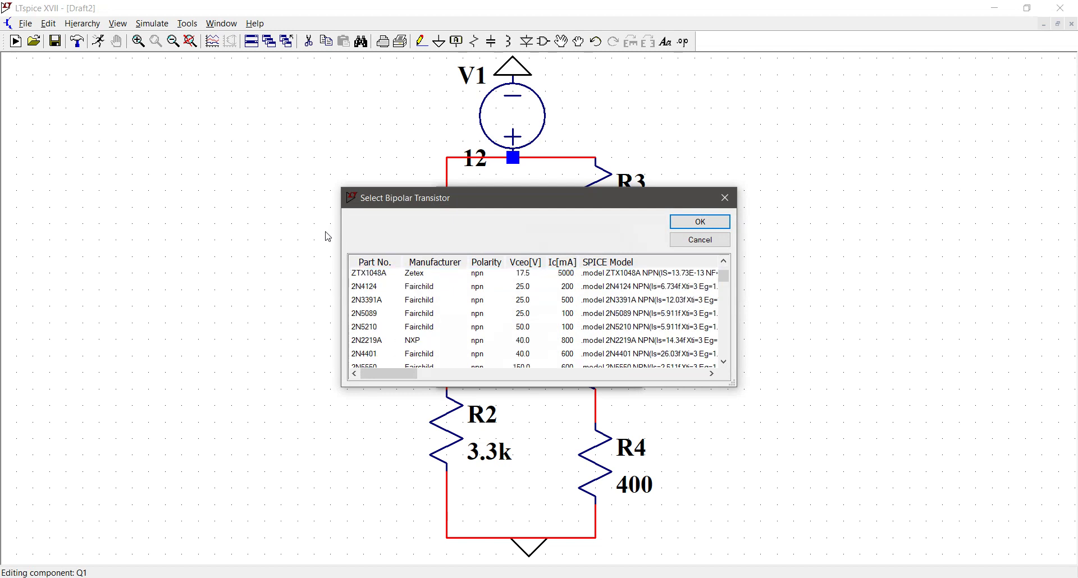
pyautogui.scroll(1, 327, 234)
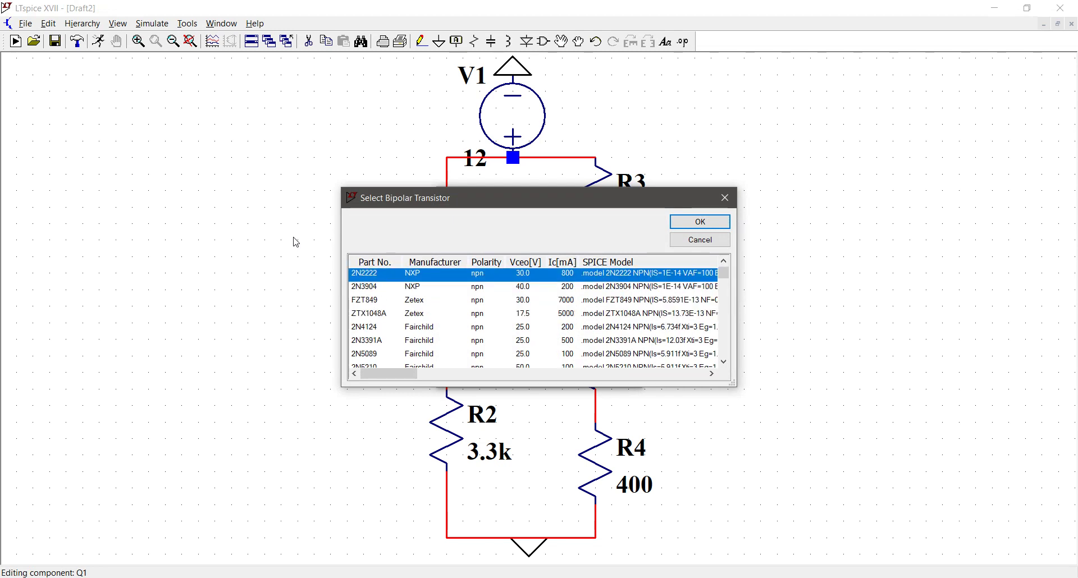
pyautogui.scroll(-15, 296, 243)
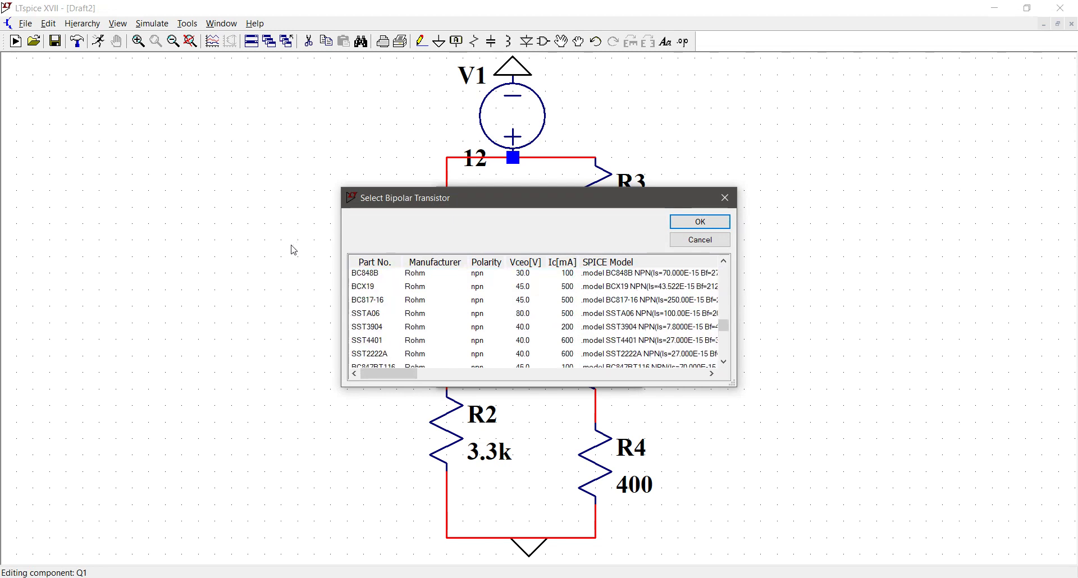
pyautogui.scroll(15, 292, 247)
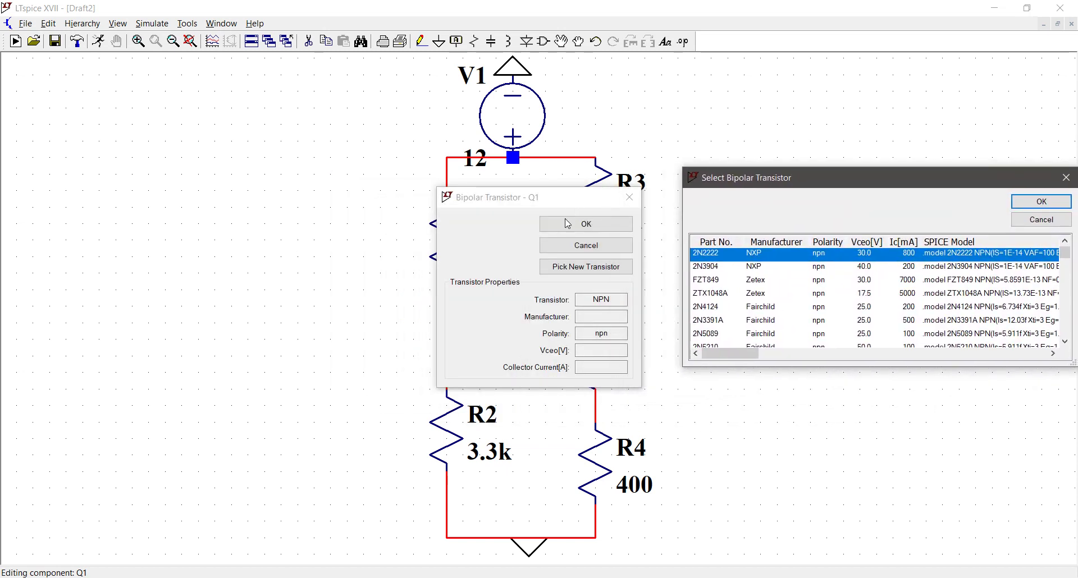
pyautogui.scroll(-18, 567, 224)
pyautogui.scroll(18, 567, 224)
pyautogui.moveTo(615, 144); pyautogui.dragTo(444, 149)
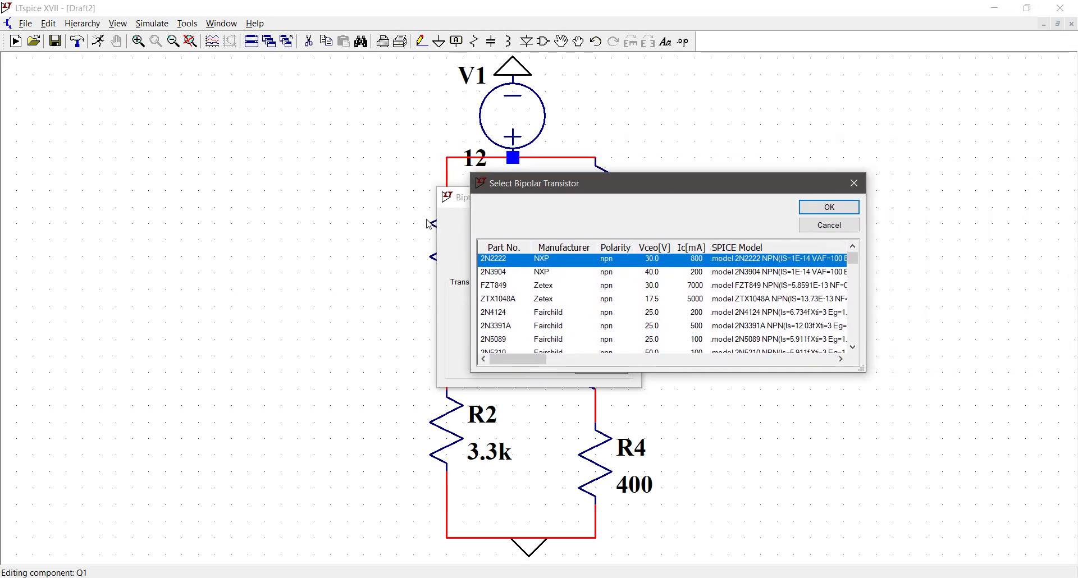
pyautogui.moveTo(416, 289); pyautogui.dragTo(490, 235)
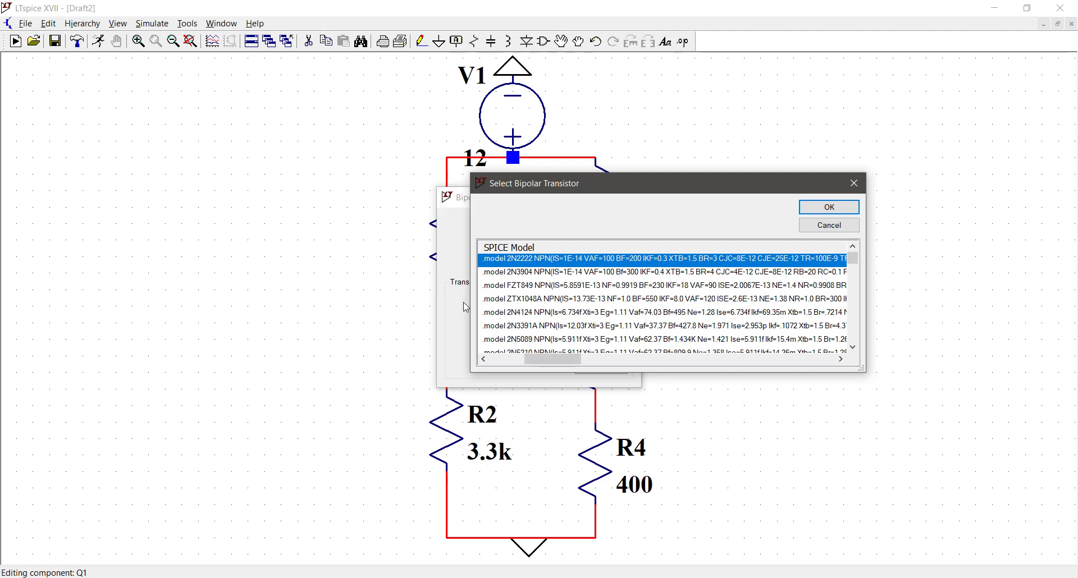
pyautogui.moveTo(565, 360); pyautogui.dragTo(522, 361)
pyautogui.moveTo(420, 294); pyautogui.dragTo(420, 294)
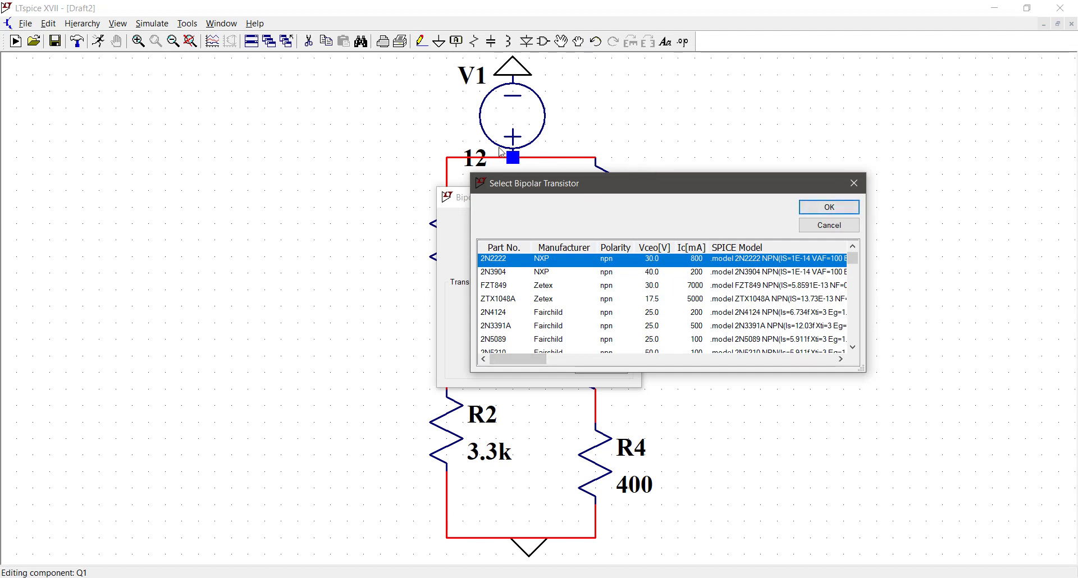
# Step: Assign the NXP 2N2222 transistor model to Q1
pyautogui.moveTo(624, 185)
pyautogui.mouseDown()
pyautogui.moveTo(603, 215)
pyautogui.moveTo(581, 209)
pyautogui.moveTo(590, 205)
pyautogui.mouseUp()
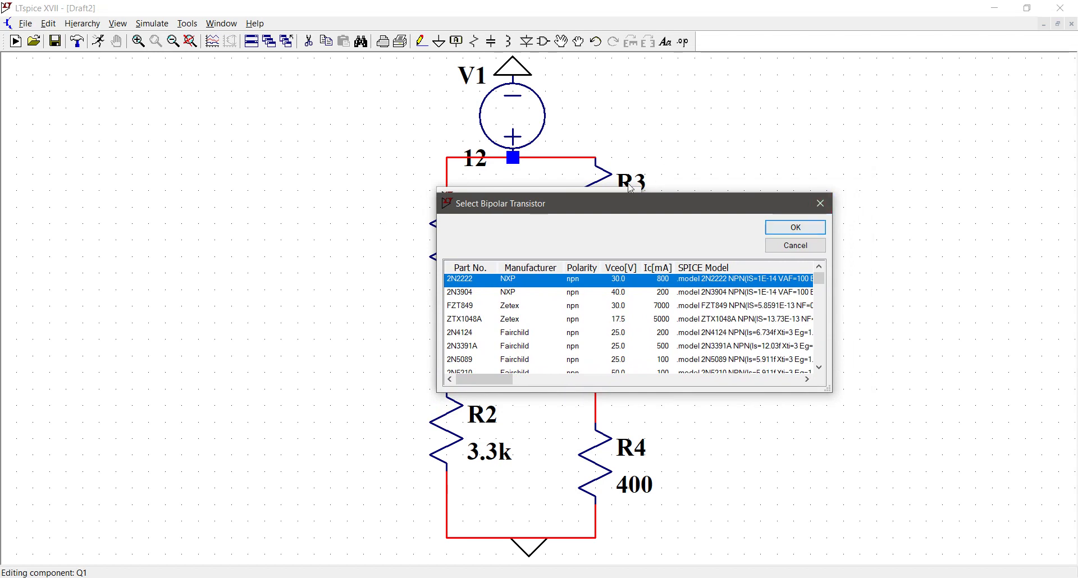
pyautogui.press('Return')
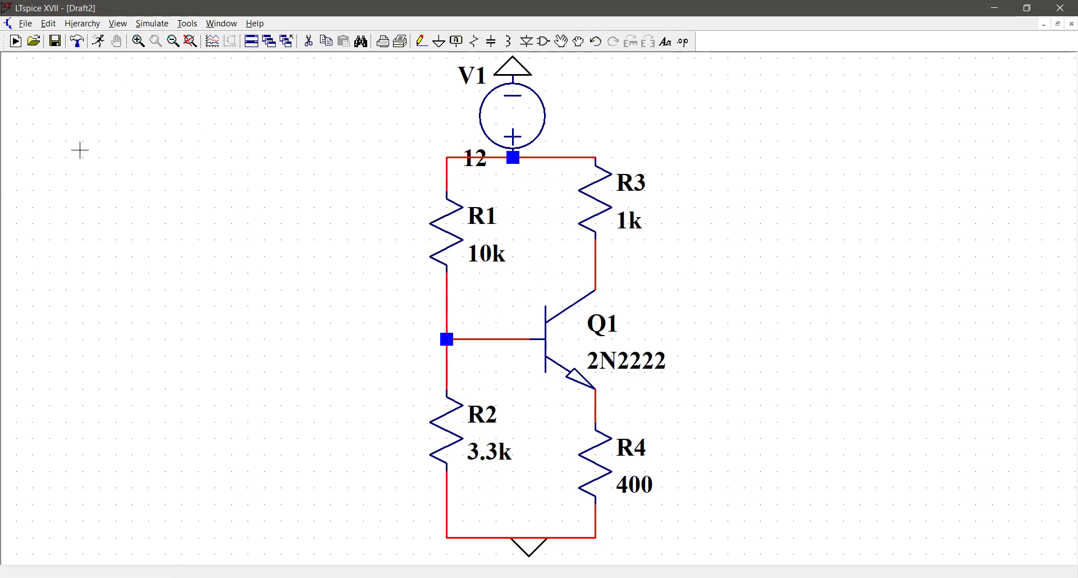
# Step: Place a DC operating point command (.op) above R3 and run the simulation
pyautogui.click(152, 23)
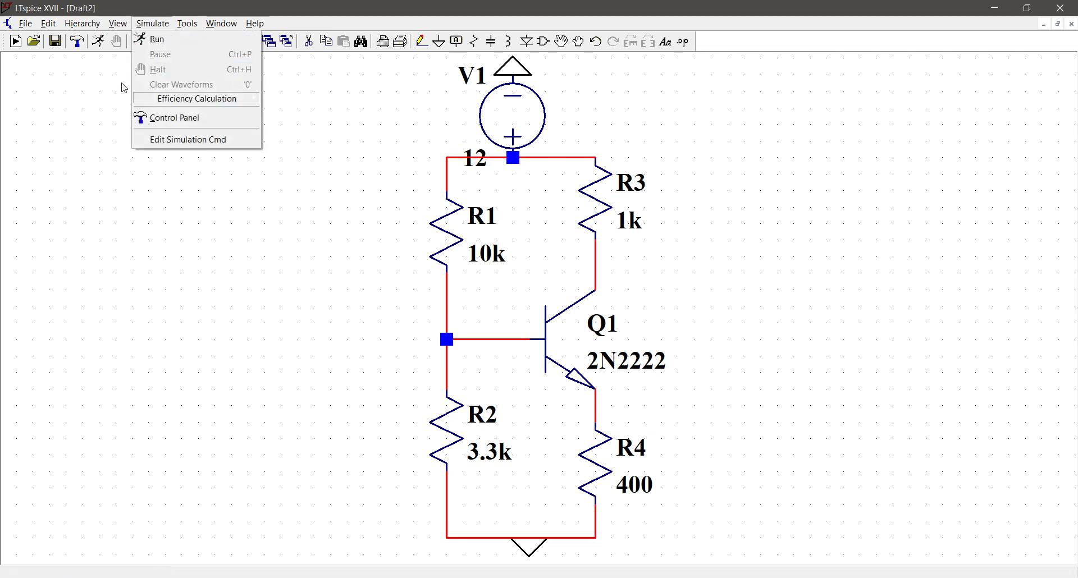
pyautogui.click(148, 138)
pyautogui.click(603, 196)
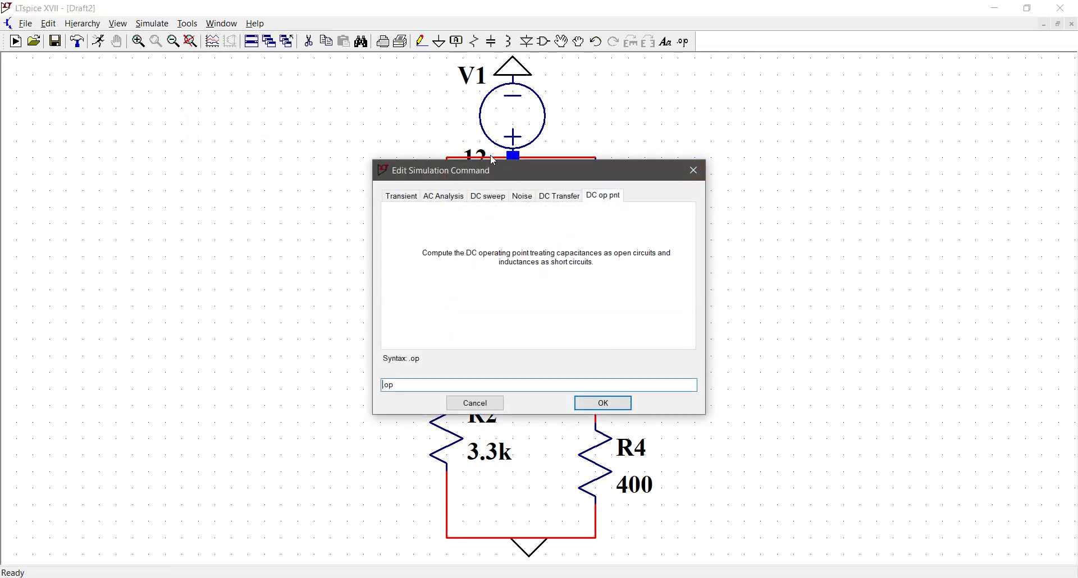
pyautogui.click(603, 403)
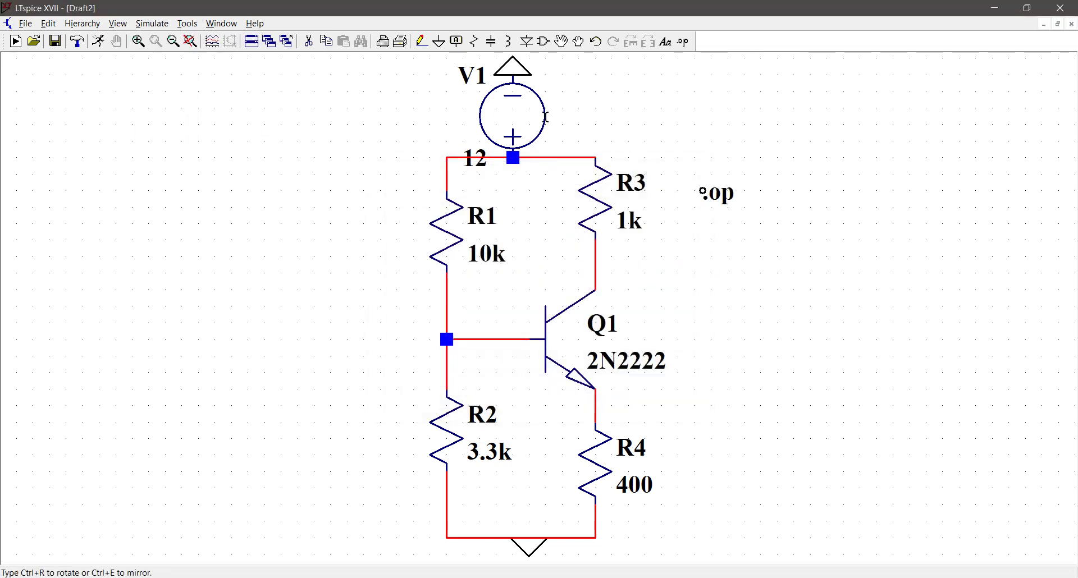
pyautogui.click(637, 128)
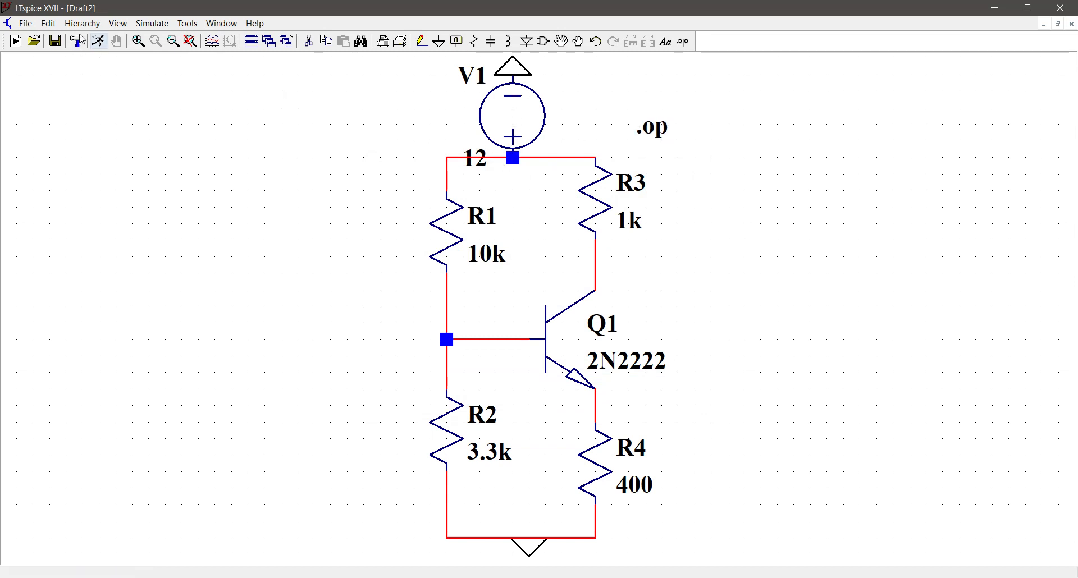
pyautogui.click(98, 41)
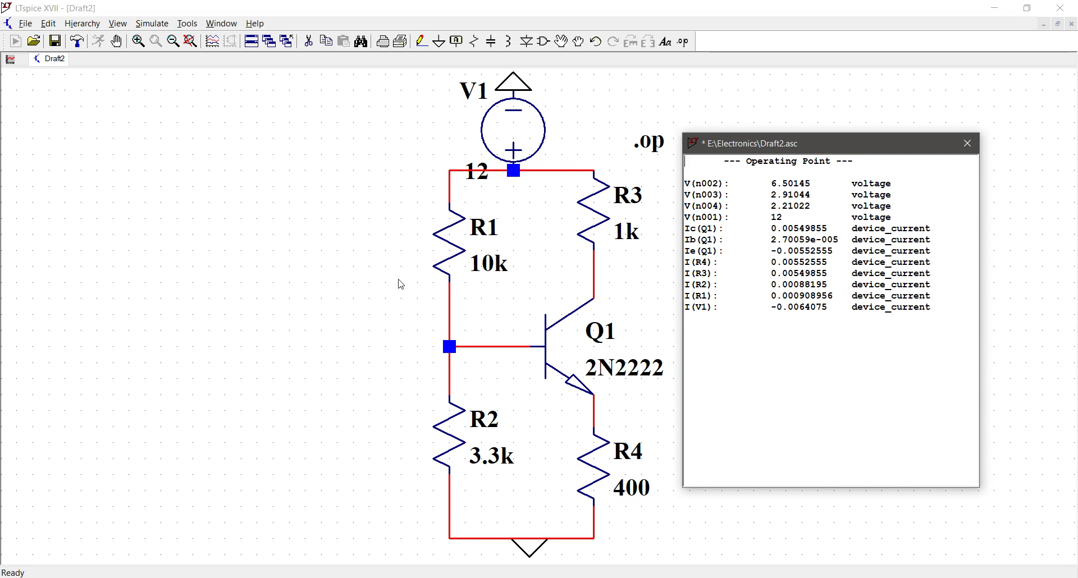
# Step: Close the operating point results and label the wire between R3 and Q1's collector as net Vc
pyautogui.click(755, 119)
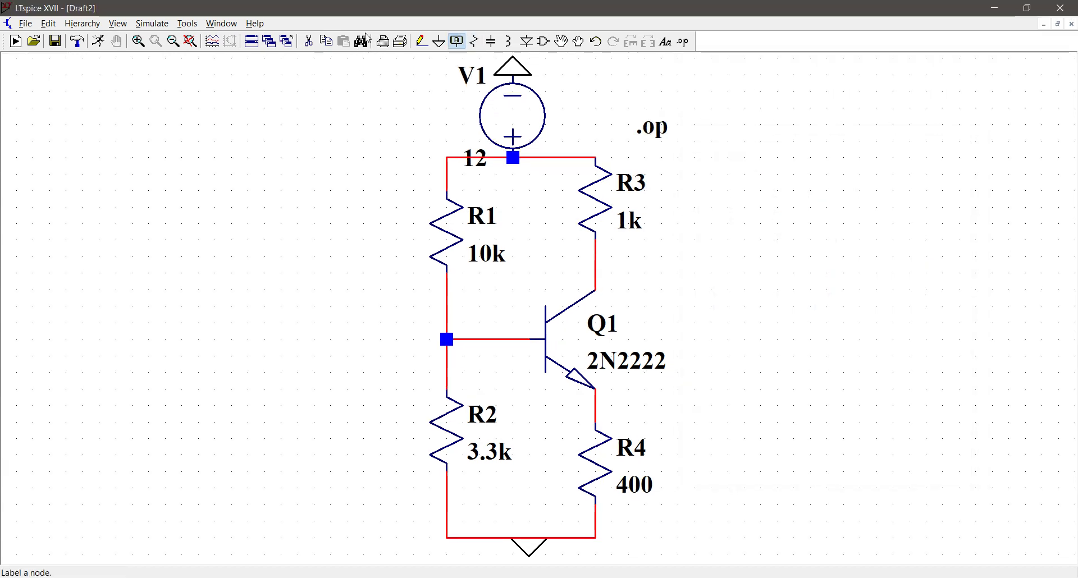
pyautogui.click(458, 41)
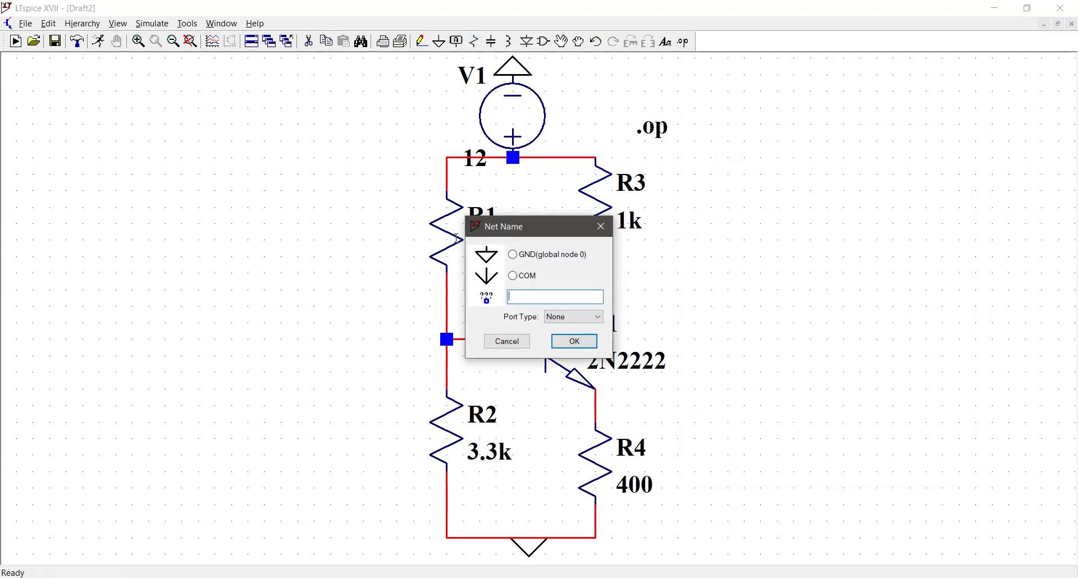
pyautogui.write('Vc')
pyautogui.press('Return')
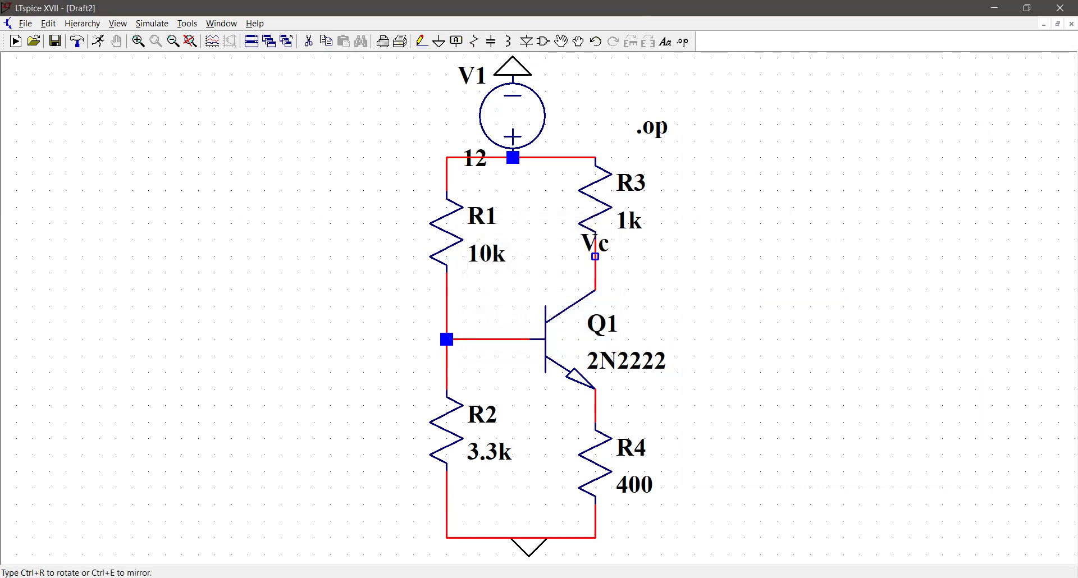
pyautogui.click(596, 273)
pyautogui.press('Escape')
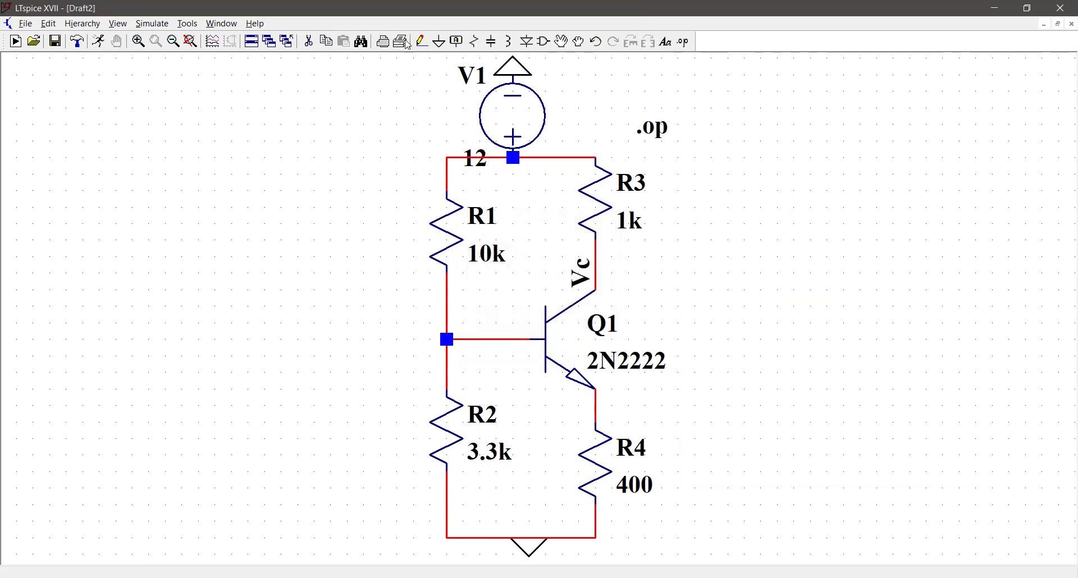
# Step: Label the wire from the R1–R2 junction to Q1's base as net Vb
pyautogui.click(457, 41)
pyautogui.write('Vb')
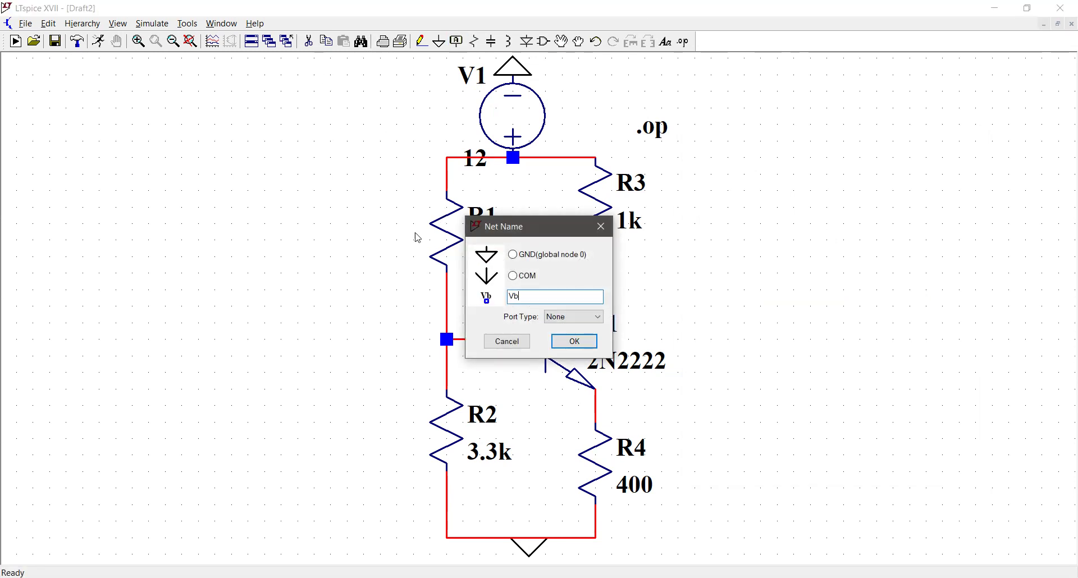
pyautogui.press('Return')
pyautogui.click(496, 340)
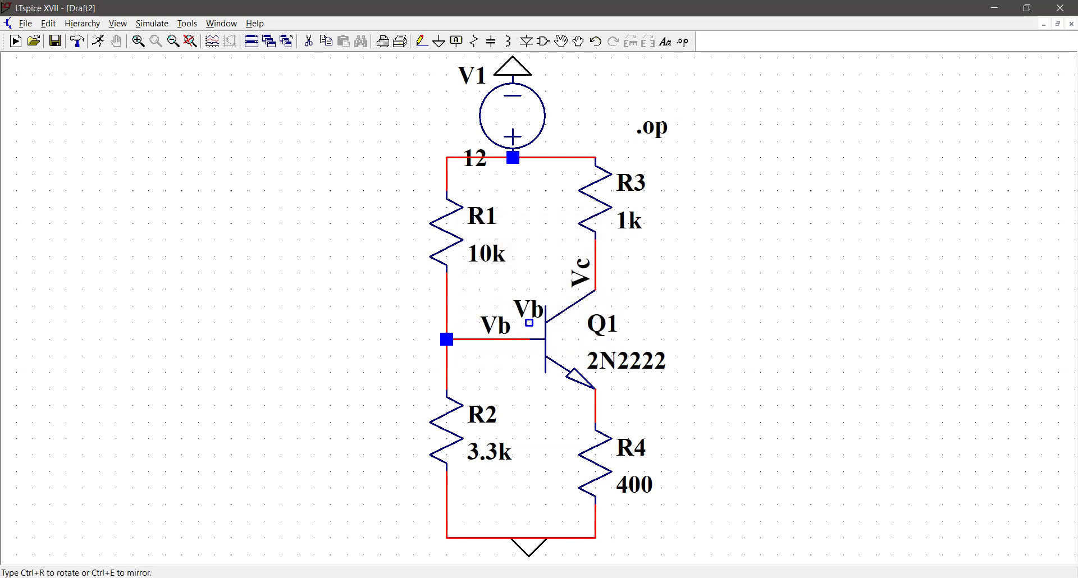
pyautogui.press('Escape')
# Step: Label the wire between Q1's emitter and R4 as net ve
pyautogui.press('F4')
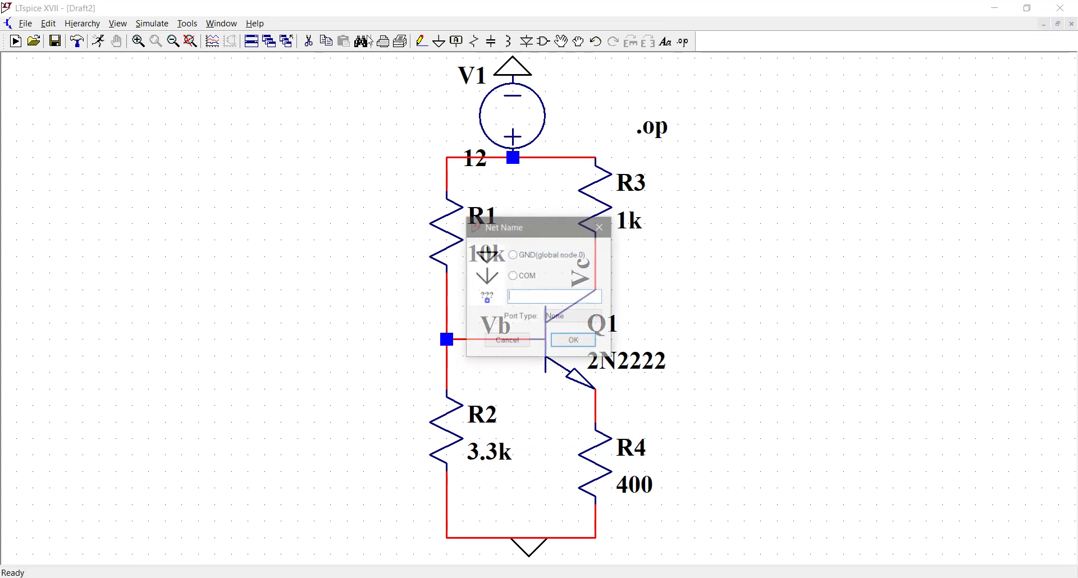
pyautogui.write('ve')
pyautogui.press('Return')
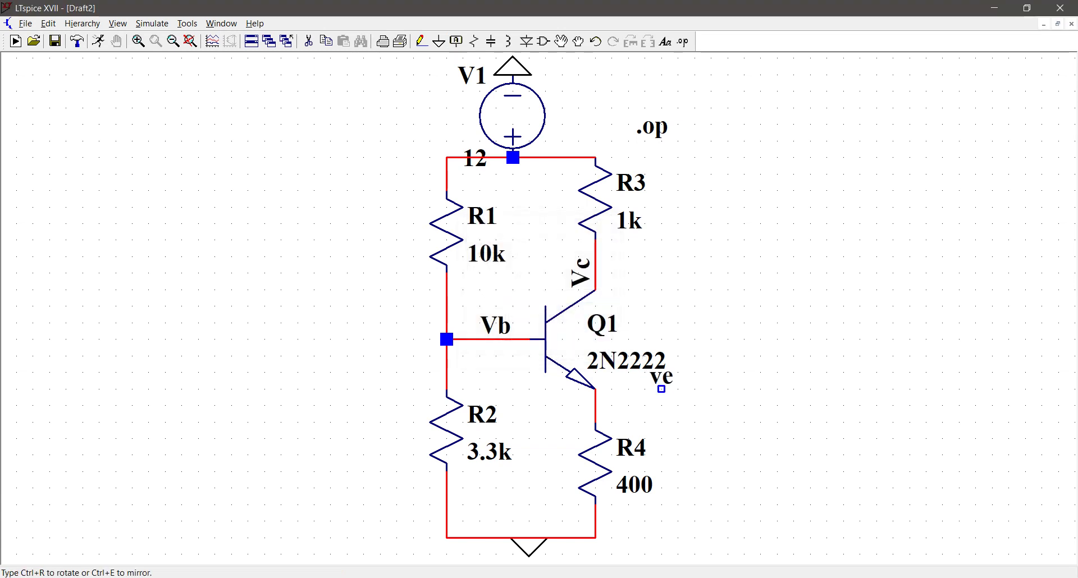
pyautogui.click(595, 406)
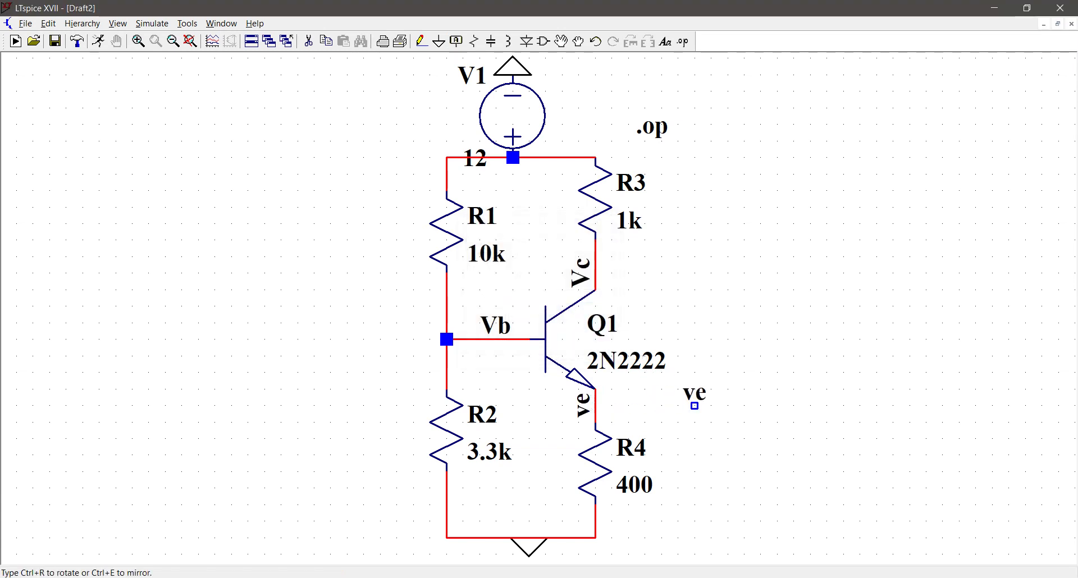
pyautogui.press('Escape')
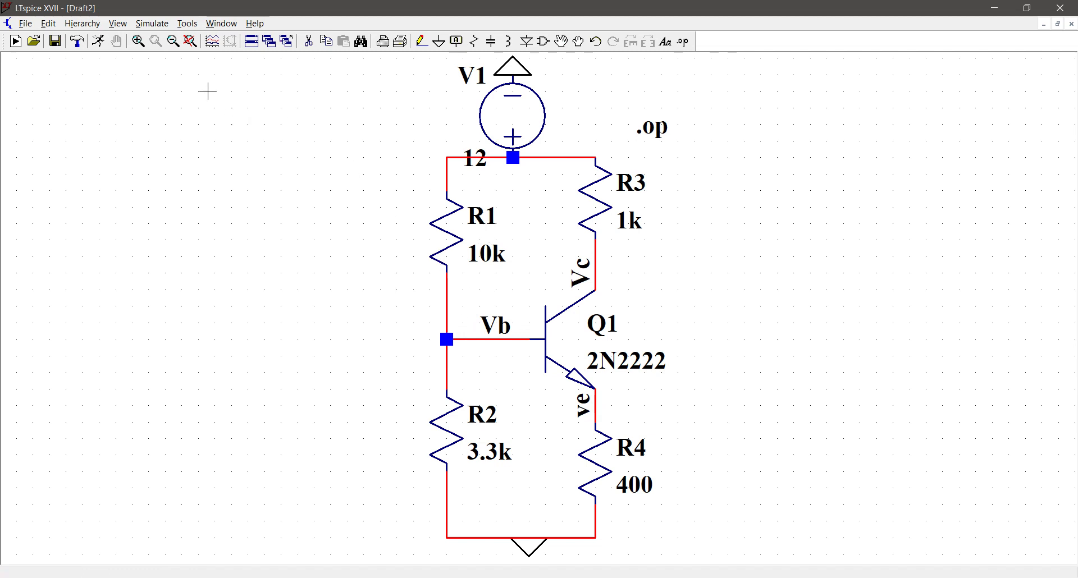
# Step: Rerun the operating point simulation, review the voltages of the labelled nodes, and close the results
pyautogui.click(98, 41)
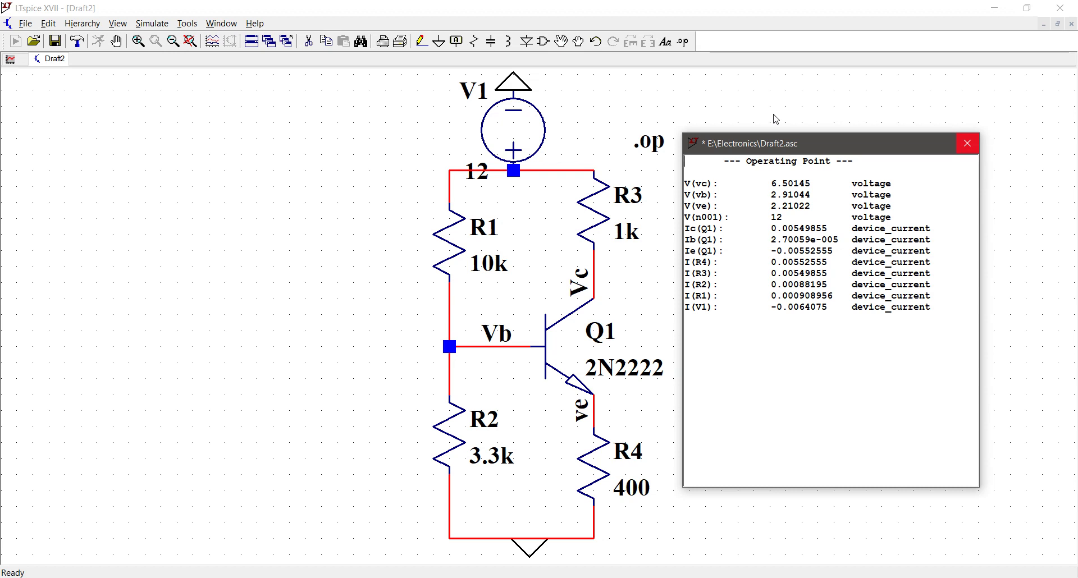
pyautogui.press('Escape')
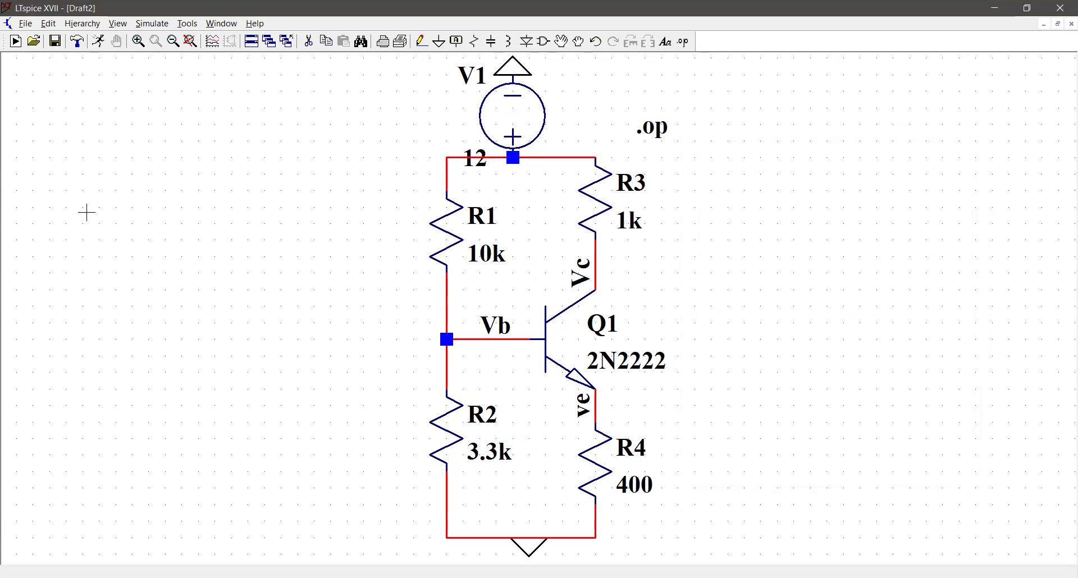